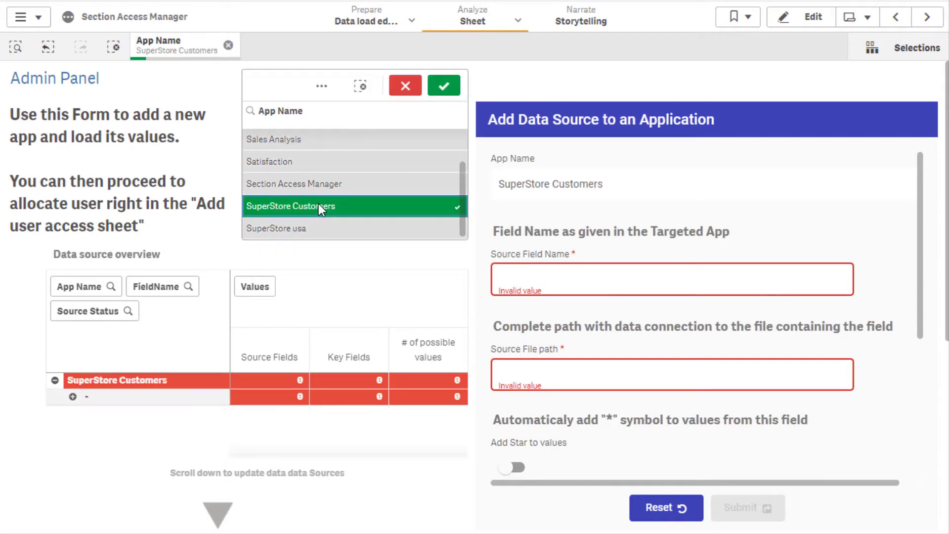
Step: For the SuperStore Customers app, set the source file path to lib://Data/SuperStore/Geography.qvd and the source field name to State or Province
{"action": "left_click", "coordinate": [442, 88]}
{"action": "left_click", "coordinate": [589, 377]}
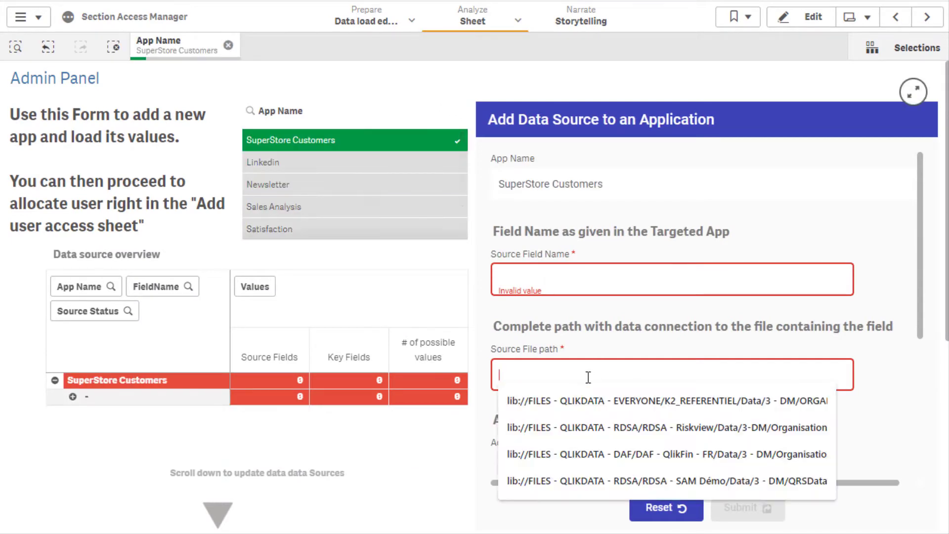
{"action": "type", "text": "lib://Data/SuperStore/Geography.qvd"}
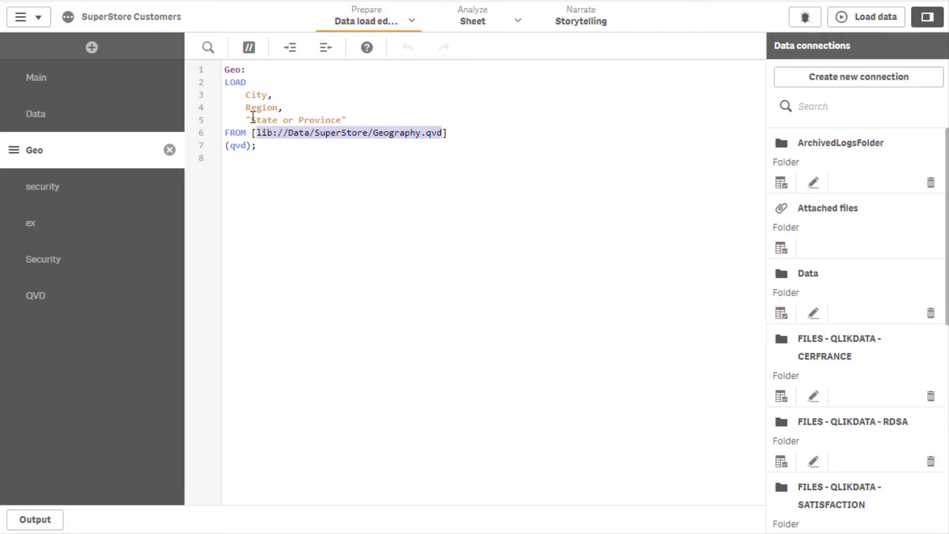
{"action": "left_click", "coordinate": [253, 118]}
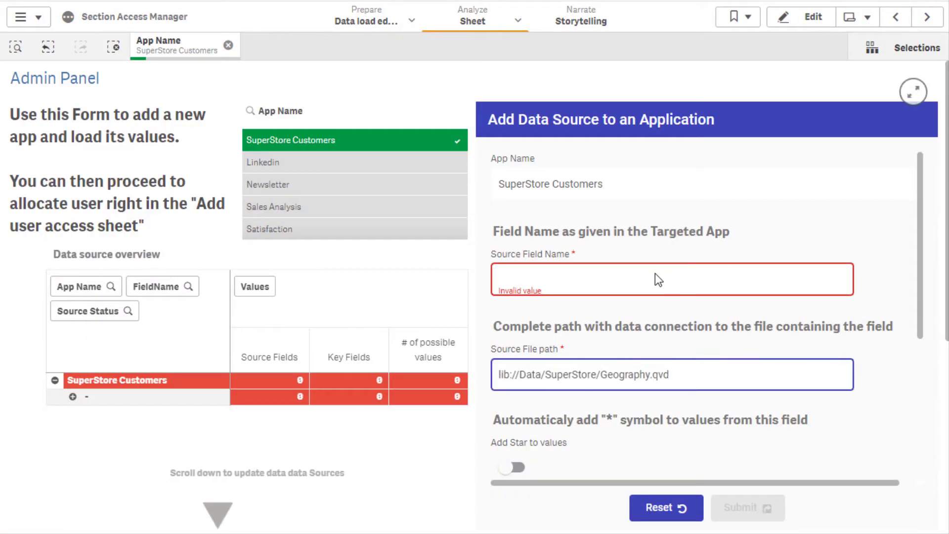
{"action": "left_click", "coordinate": [655, 278]}
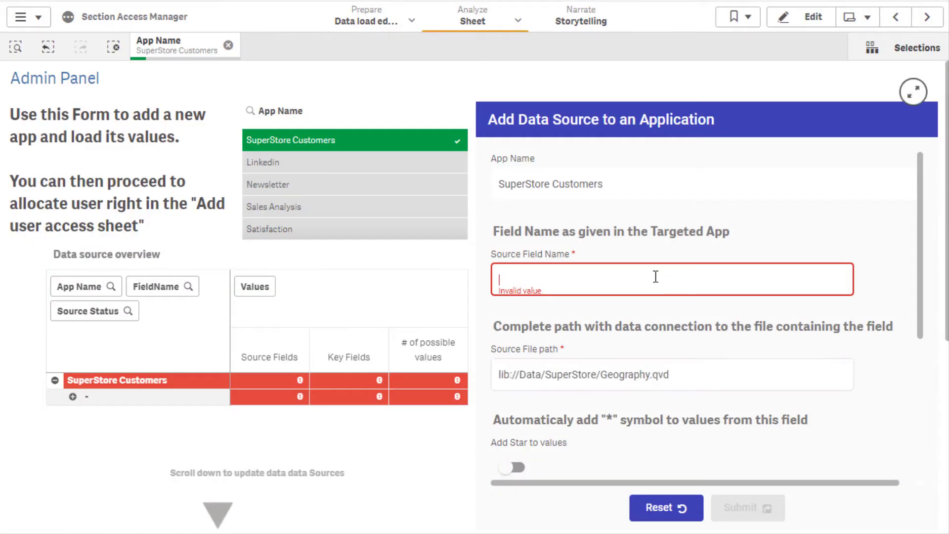
Step: Enable Add Star to values and Is a Key Field for the new data source, and submit the form
{"action": "scroll", "coordinate": [770, 284], "scroll_direction": "down", "scroll_amount": 4}
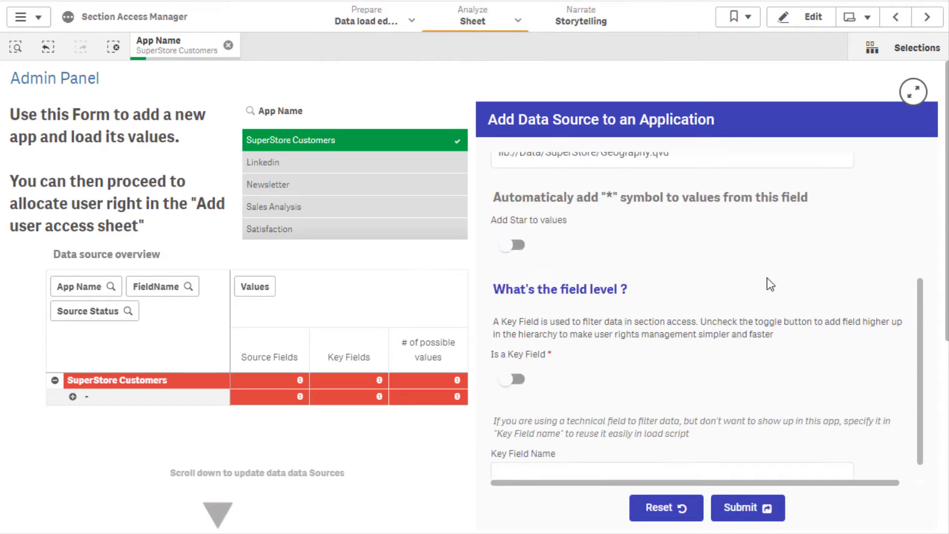
{"action": "left_click", "coordinate": [511, 243]}
{"action": "scroll", "coordinate": [742, 365], "scroll_direction": "down", "scroll_amount": 1}
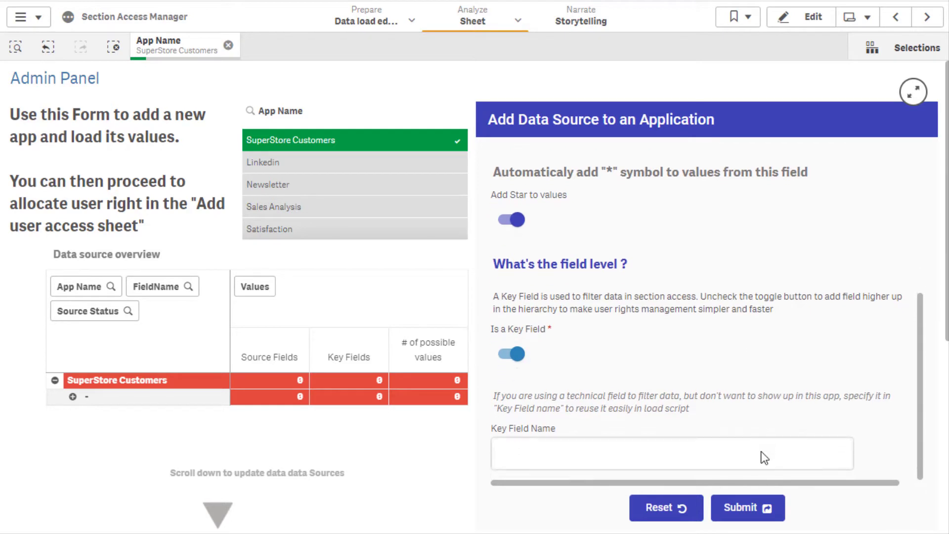
{"action": "left_click", "coordinate": [746, 512]}
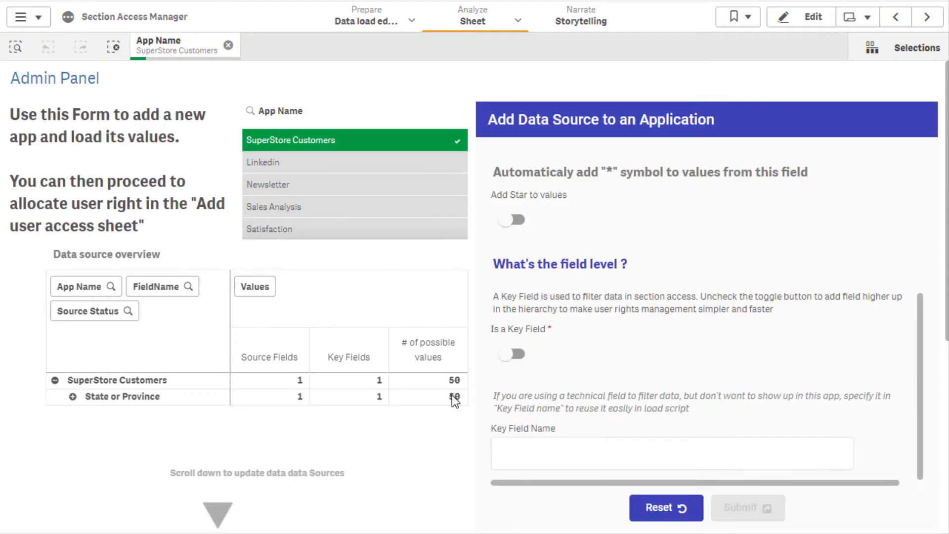
Step: Open the Add user access sheet and filter it to the required user by name
{"action": "left_click", "coordinate": [858, 17]}
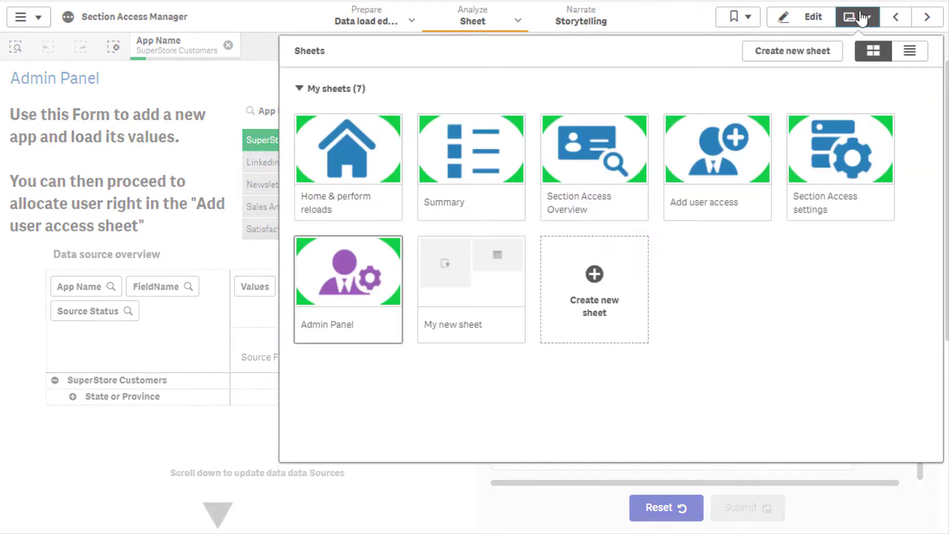
{"action": "left_click", "coordinate": [681, 201]}
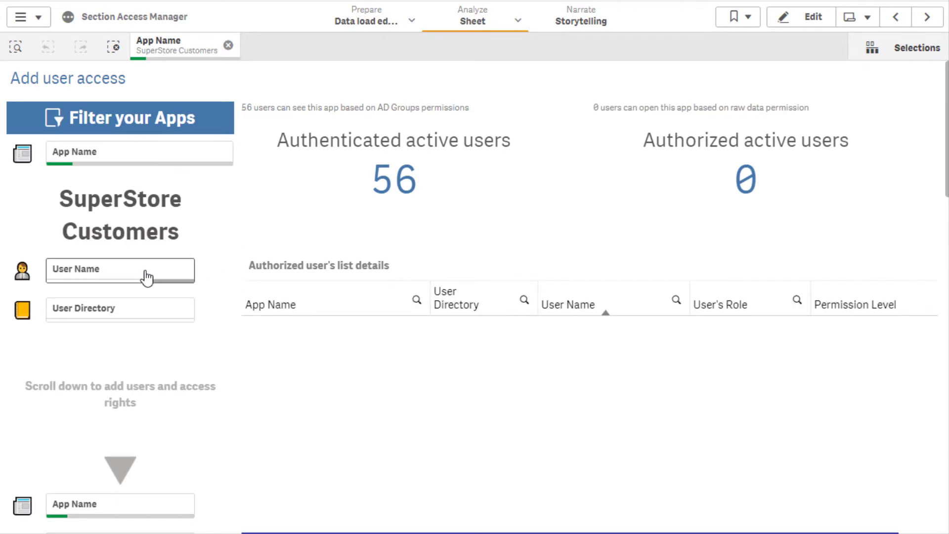
{"action": "left_click", "coordinate": [144, 272]}
{"action": "type", "text": "chris"}
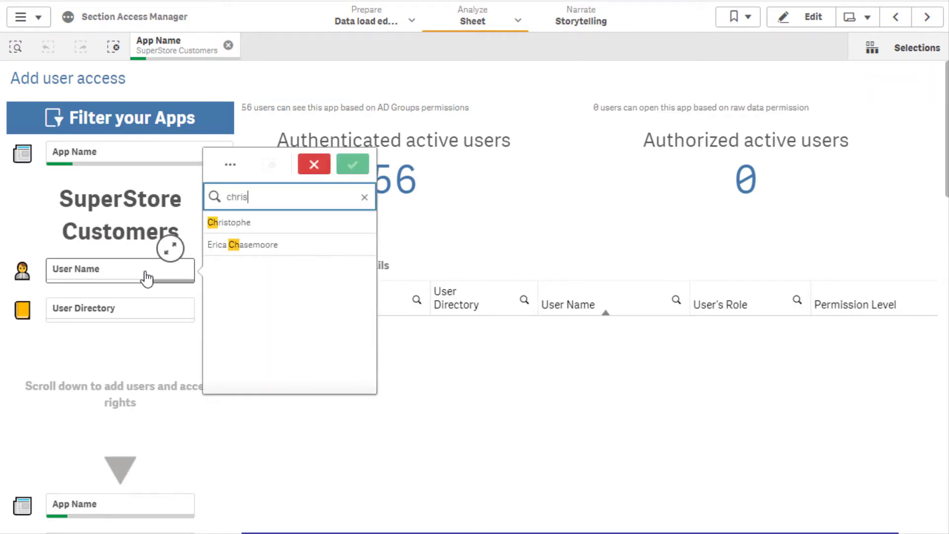
{"action": "key", "text": "Return"}
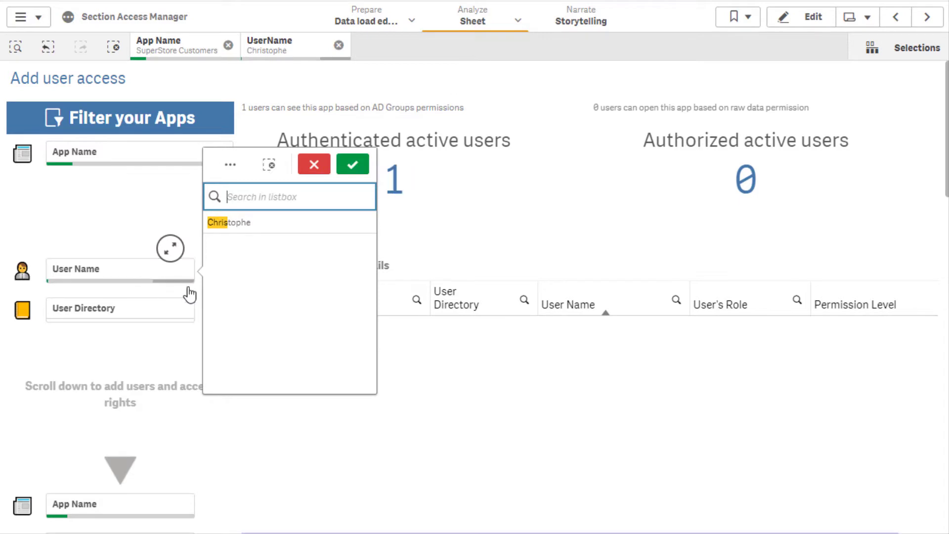
{"action": "left_click", "coordinate": [228, 455]}
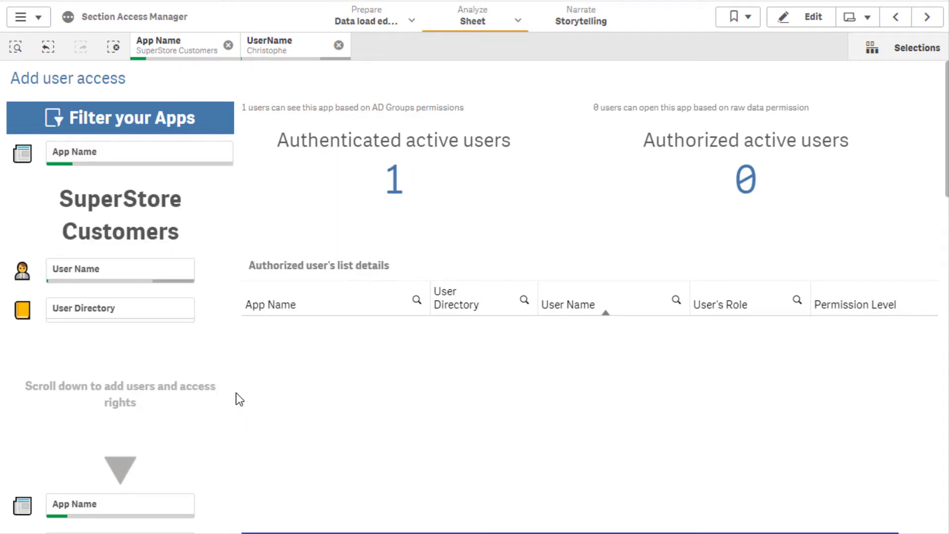
Step: Assign the USER role to the listed user for SuperStore Customers and add the new user
{"action": "scroll", "coordinate": [235, 393], "scroll_direction": "down", "scroll_amount": 5}
{"action": "scroll", "coordinate": [232, 389], "scroll_direction": "down", "scroll_amount": 1}
{"action": "left_click", "coordinate": [714, 258]}
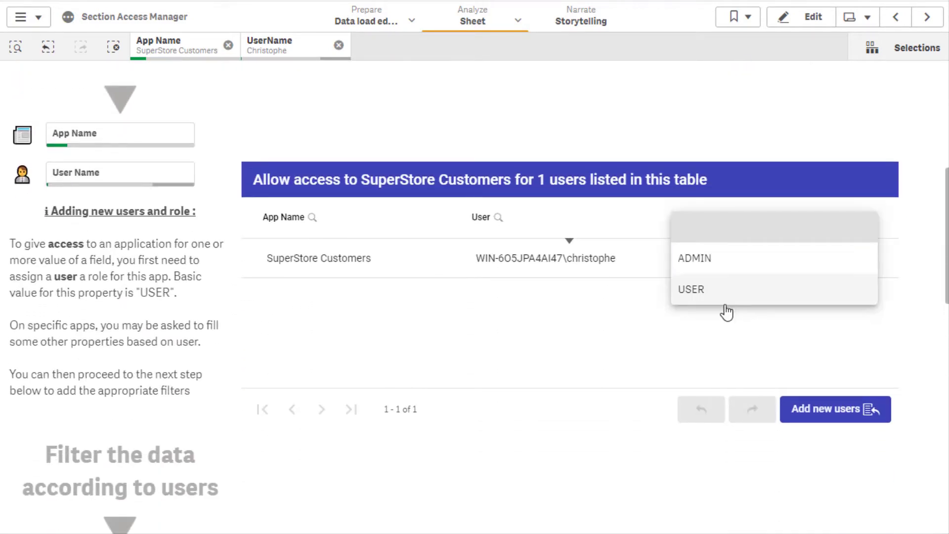
{"action": "left_click", "coordinate": [719, 291]}
{"action": "left_click", "coordinate": [867, 409]}
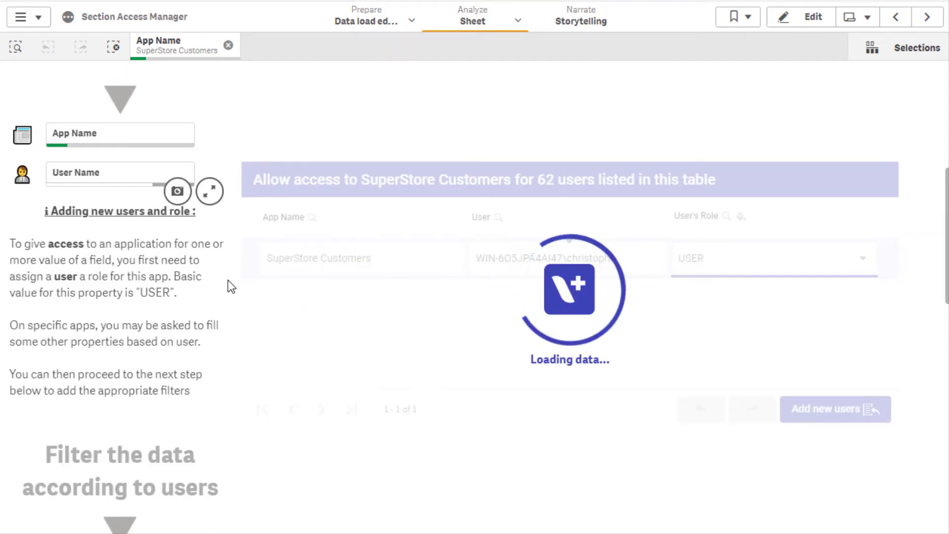
Step: Select Arizona, California and Texas as the user's State or Province values and add them as filters
{"action": "scroll", "coordinate": [228, 299], "scroll_direction": "down", "scroll_amount": 5}
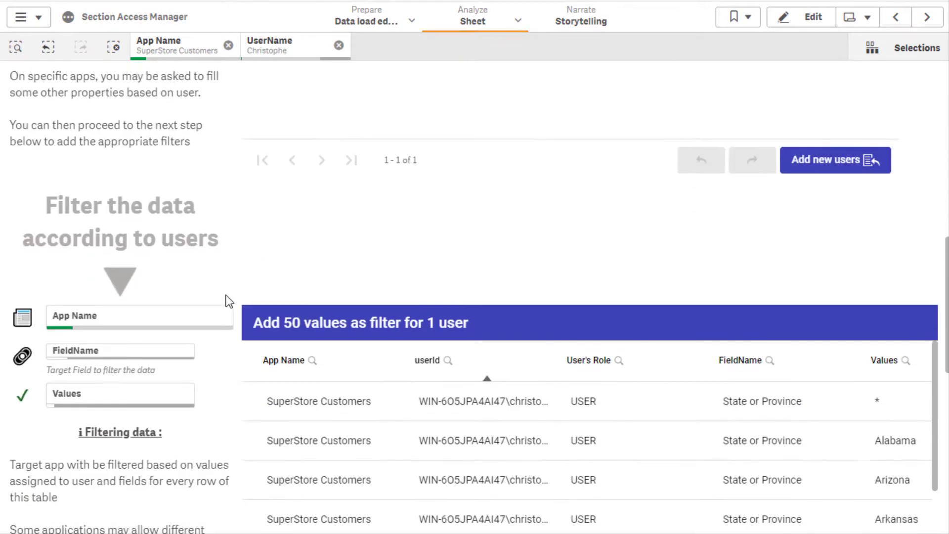
{"action": "scroll", "coordinate": [143, 285], "scroll_direction": "down", "scroll_amount": 2}
{"action": "left_click", "coordinate": [105, 275]}
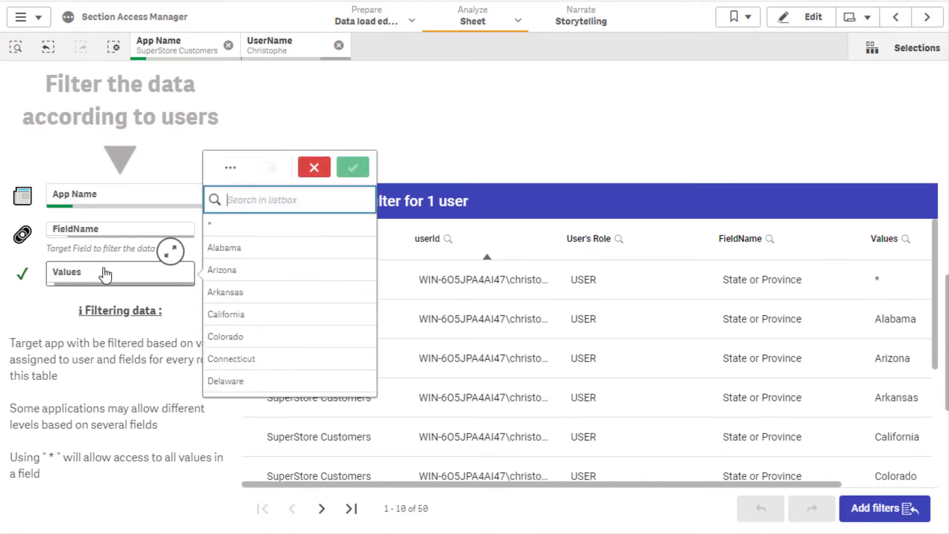
{"action": "left_click", "coordinate": [229, 271]}
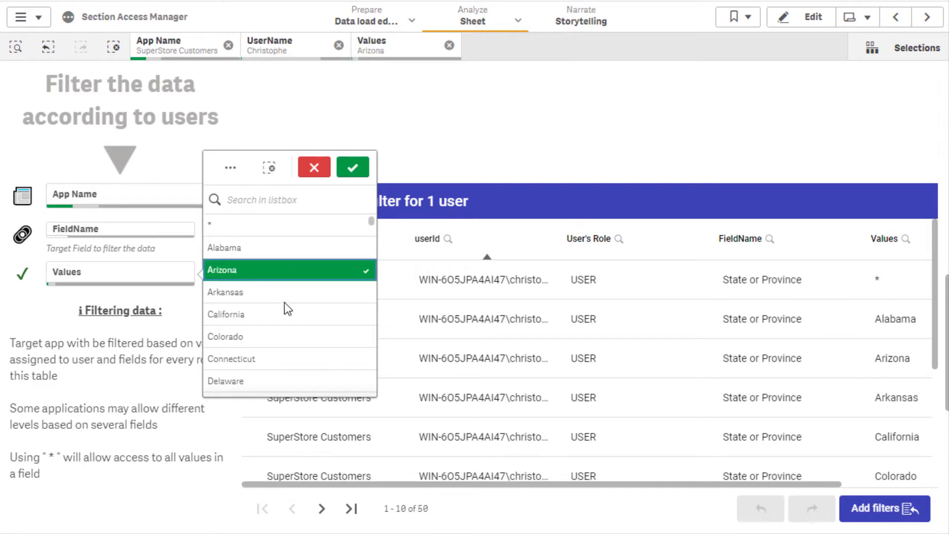
{"action": "left_click", "coordinate": [245, 315]}
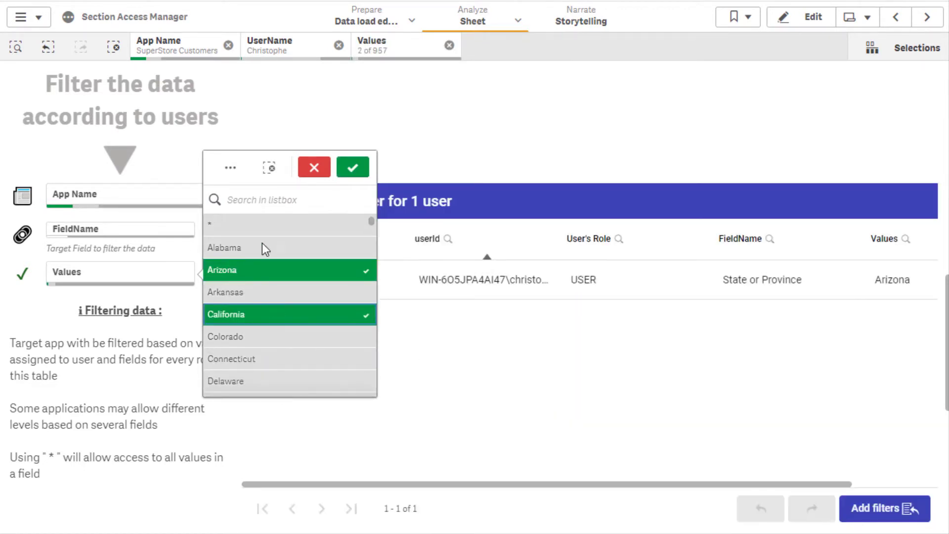
{"action": "left_click", "coordinate": [257, 198]}
{"action": "type", "text": "te"}
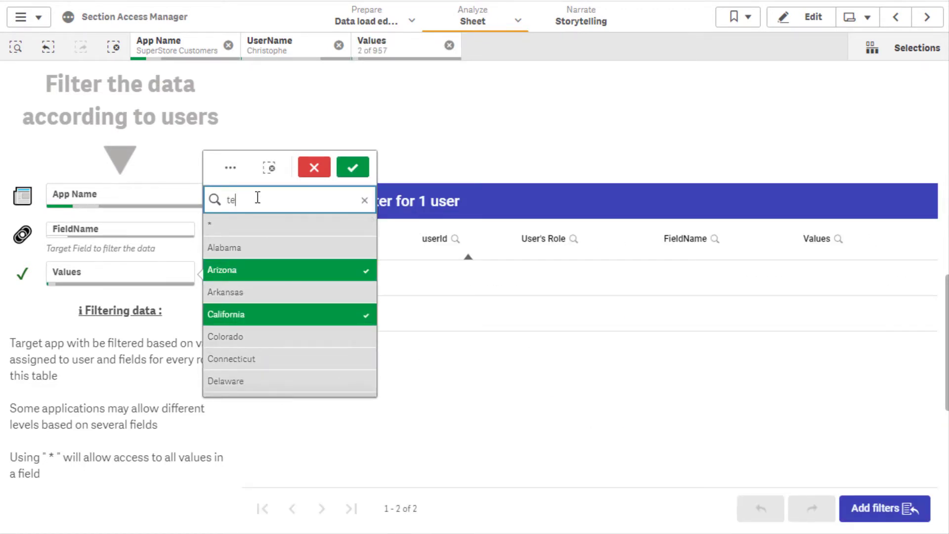
{"action": "type", "text": "xas"}
{"action": "left_click", "coordinate": [250, 225]}
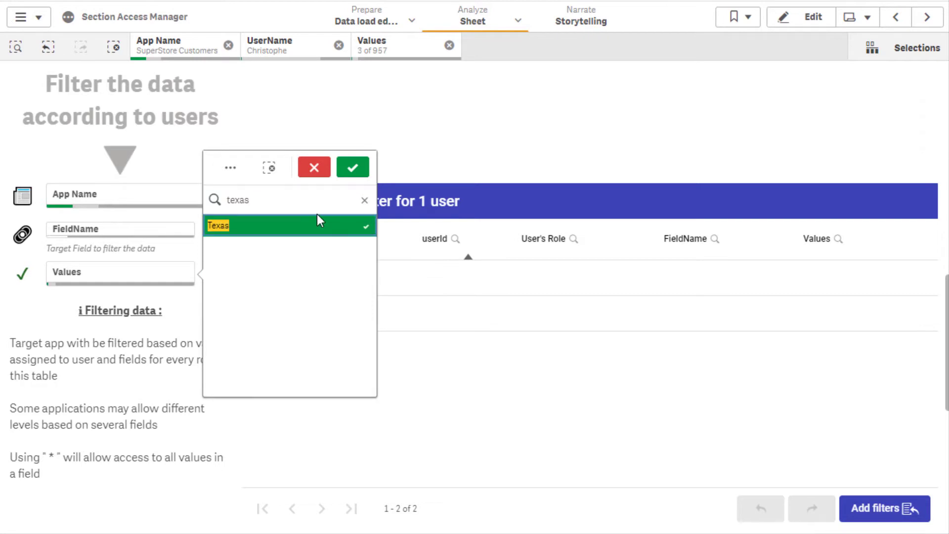
{"action": "left_click", "coordinate": [352, 168]}
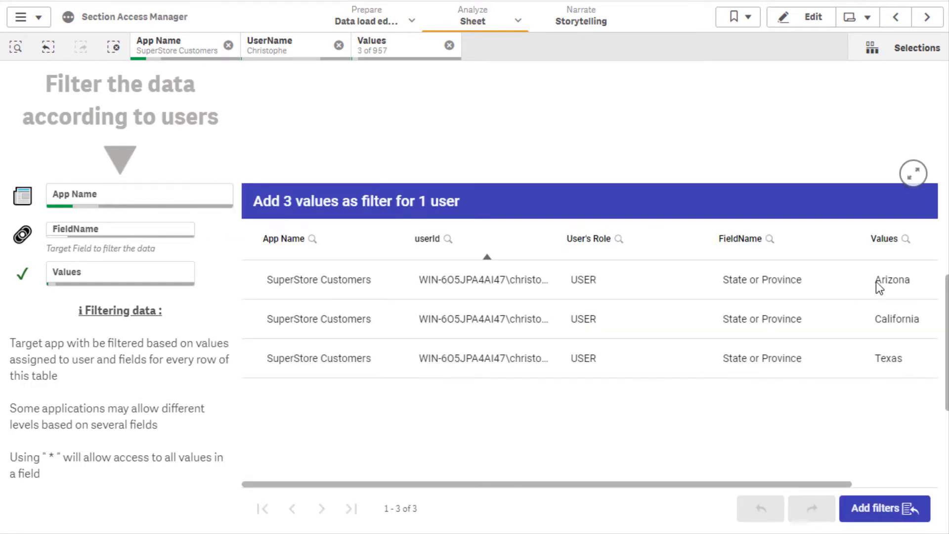
{"action": "left_click", "coordinate": [881, 515]}
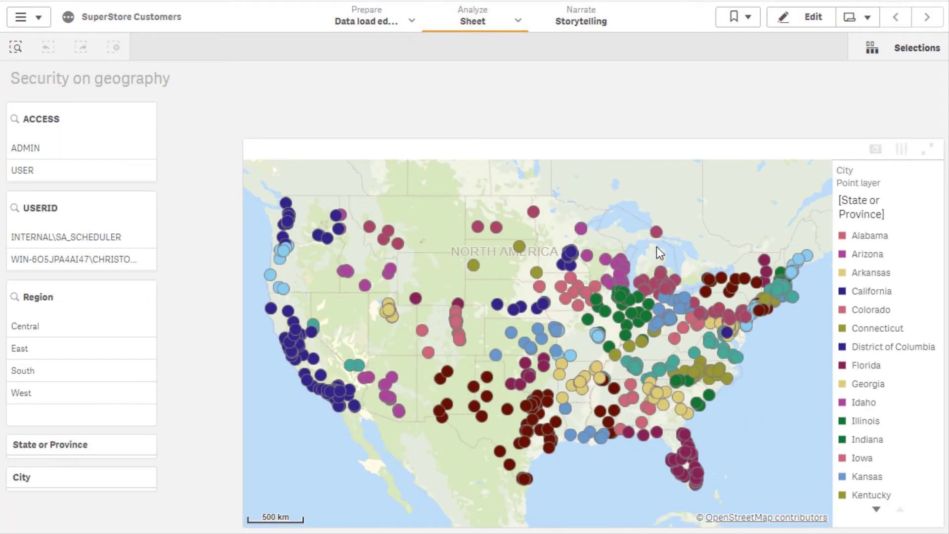
Step: In the SuperStore Customers app, select the user's domain USERID to check the geography map's data restriction
{"action": "left_click", "coordinate": [94, 260]}
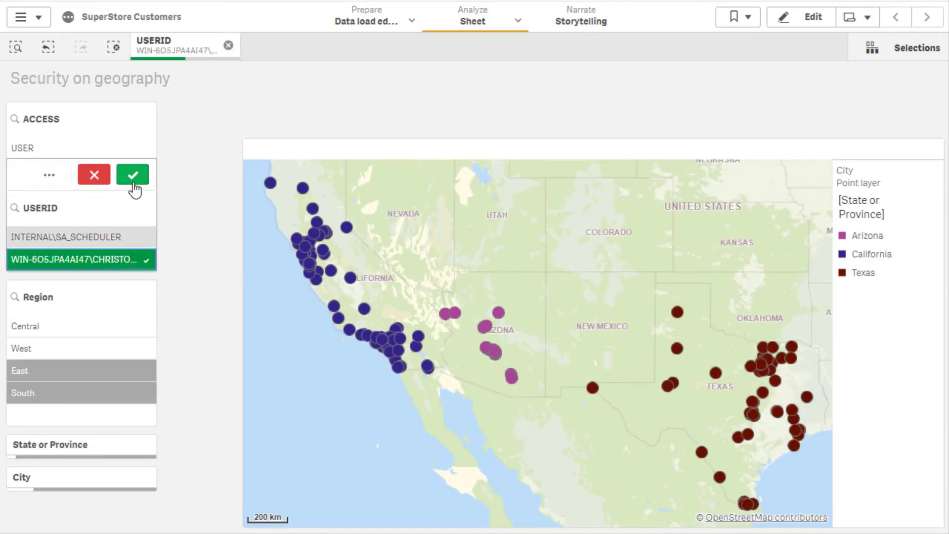
{"action": "left_click", "coordinate": [132, 176]}
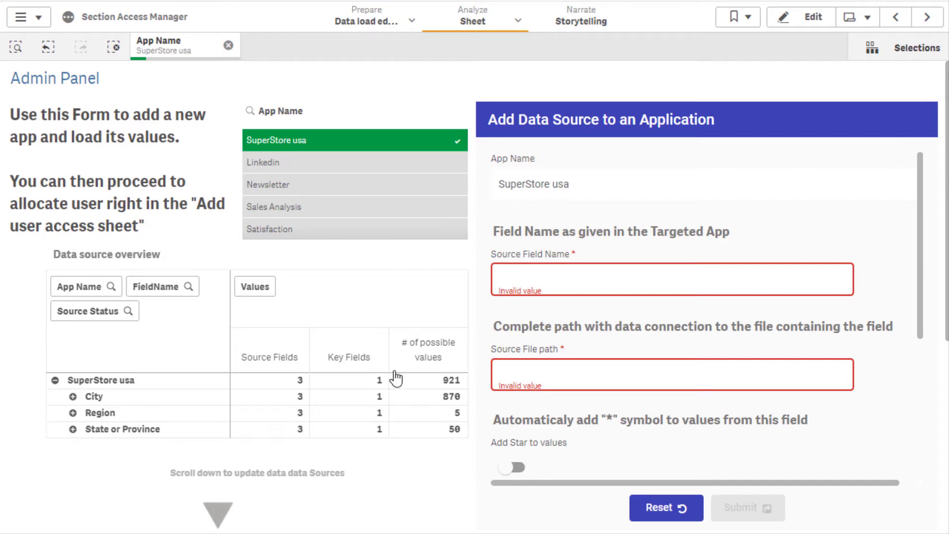
Step: Review the SuperStore usa data sources in Section Access Manager, and filter the Add user access sheet to the required user by name
{"action": "scroll", "coordinate": [473, 366], "scroll_direction": "down", "scroll_amount": 5}
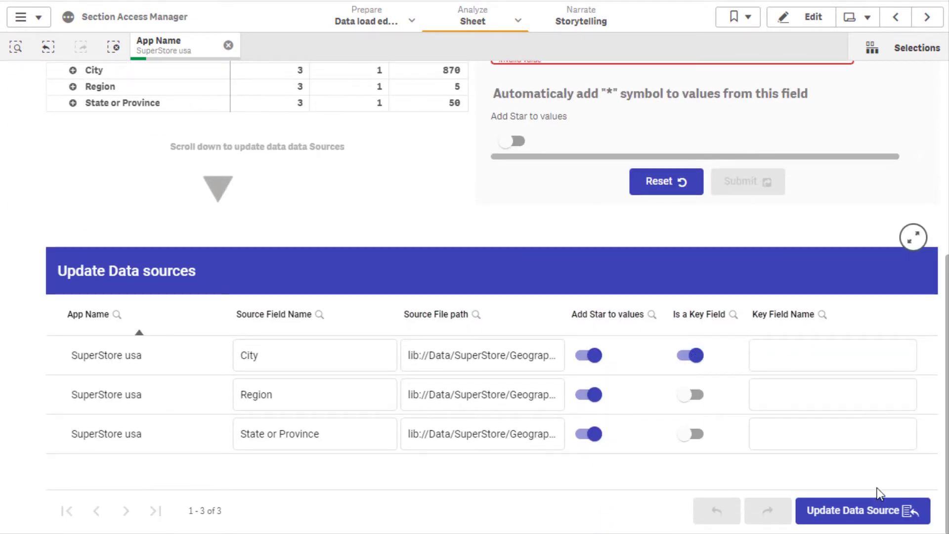
{"action": "left_click", "coordinate": [854, 18]}
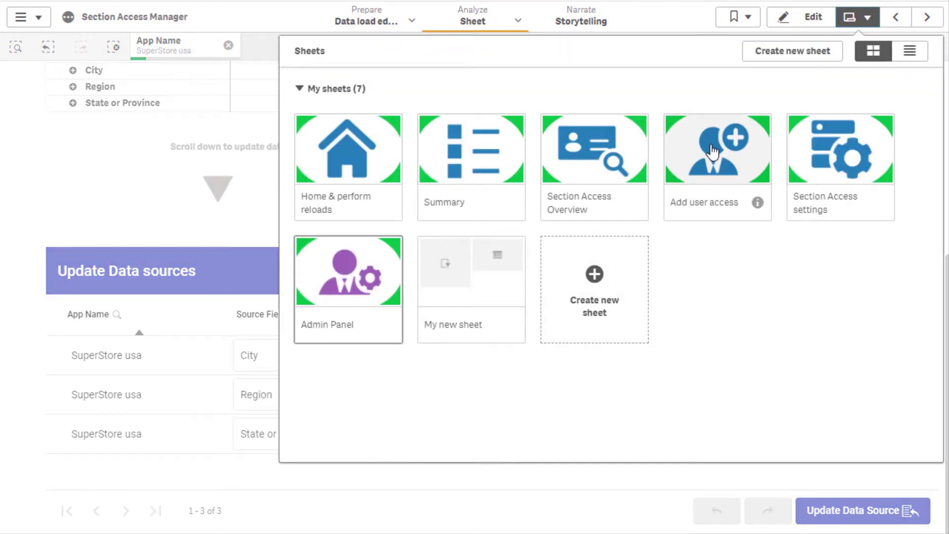
{"action": "left_click", "coordinate": [717, 163]}
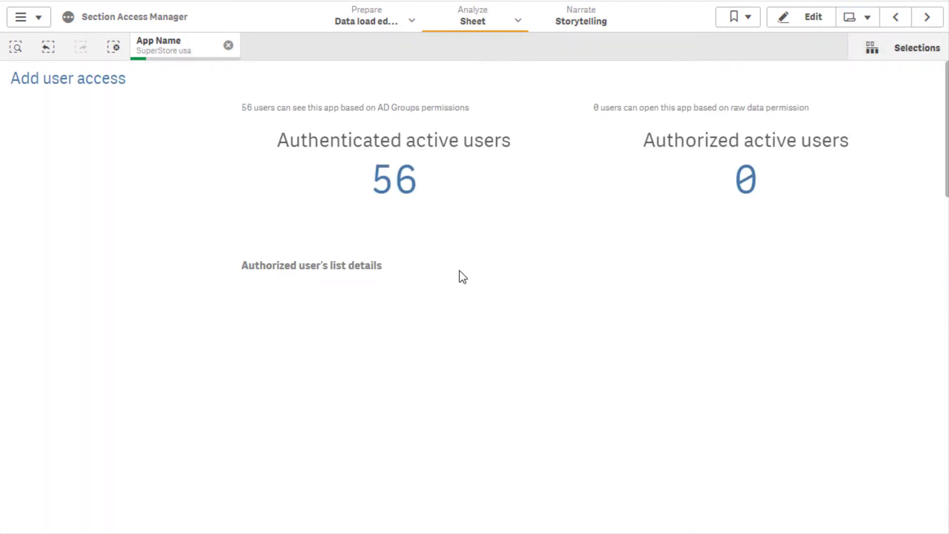
{"action": "left_click", "coordinate": [124, 278]}
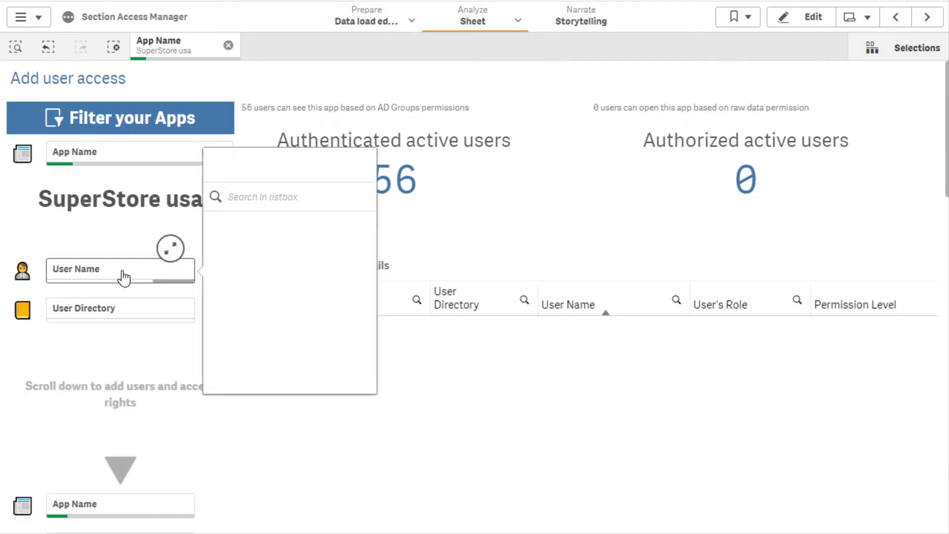
{"action": "type", "text": "hristop"}
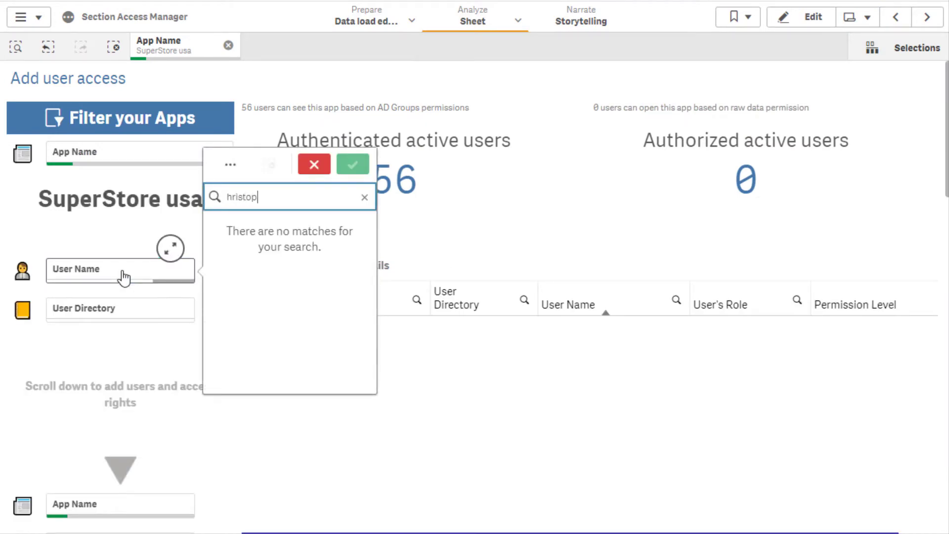
{"action": "left_click", "coordinate": [240, 198]}
{"action": "type", "text": "r"}
{"action": "left_click", "coordinate": [259, 223]}
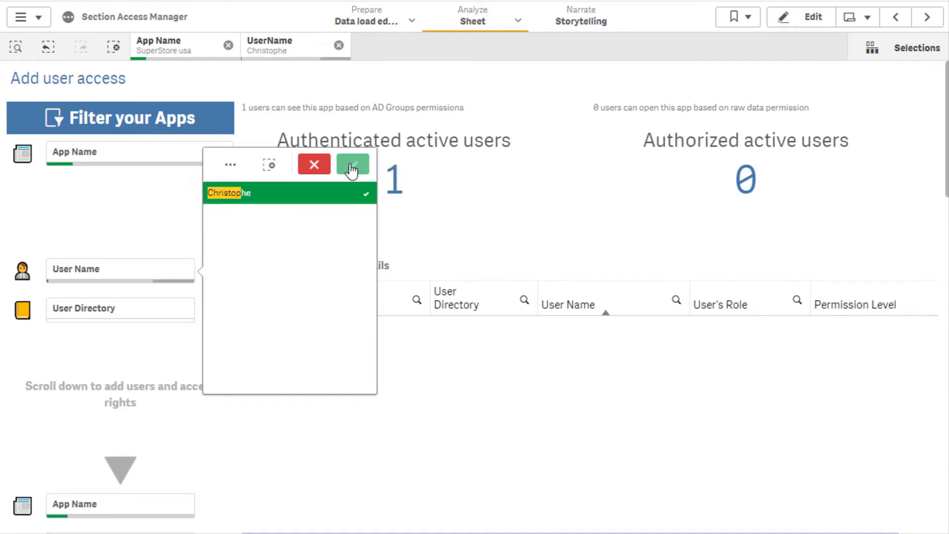
{"action": "left_click", "coordinate": [350, 167]}
Step: Assign the USER role to the listed user for SuperStore usa and add the new user
{"action": "scroll", "coordinate": [232, 307], "scroll_direction": "down", "scroll_amount": 5}
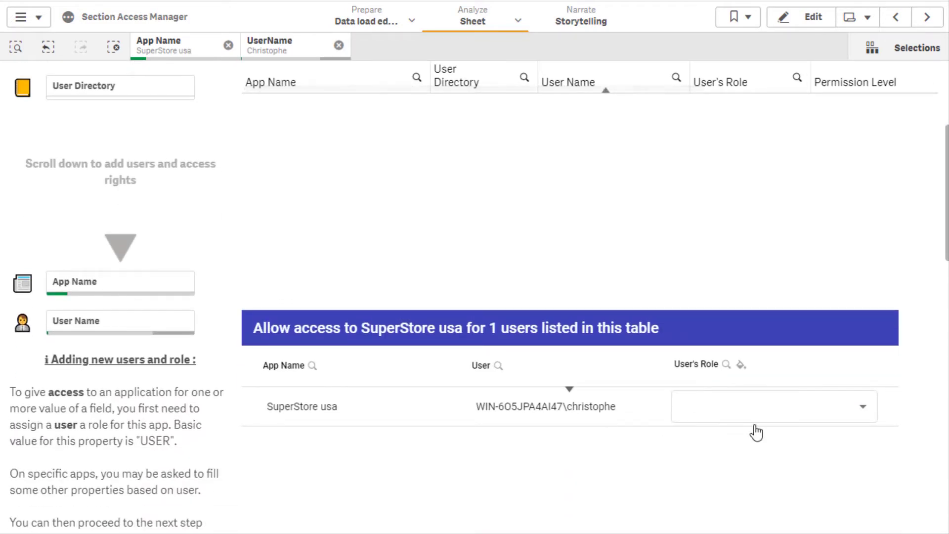
{"action": "left_click", "coordinate": [752, 419]}
{"action": "left_click", "coordinate": [712, 435]}
{"action": "scroll", "coordinate": [222, 334], "scroll_direction": "down", "scroll_amount": 6}
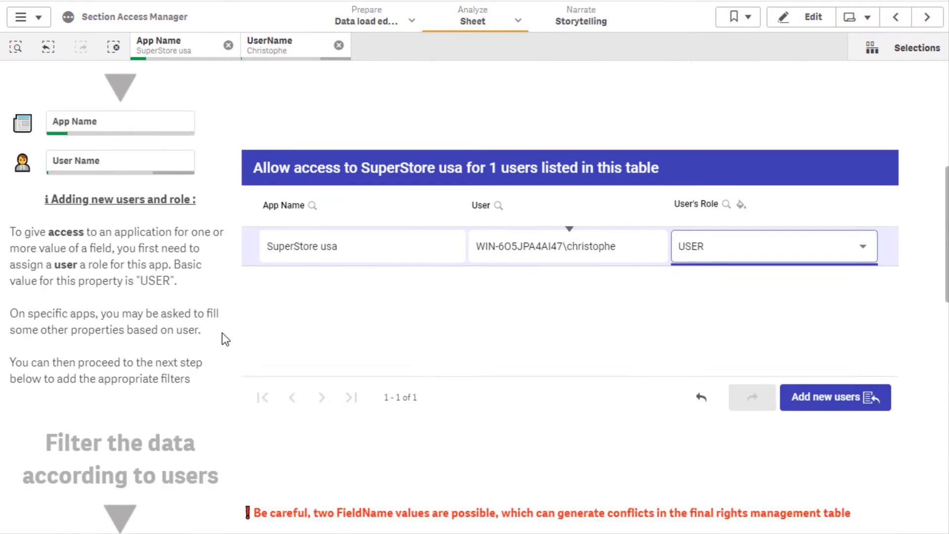
{"action": "left_click", "coordinate": [847, 193]}
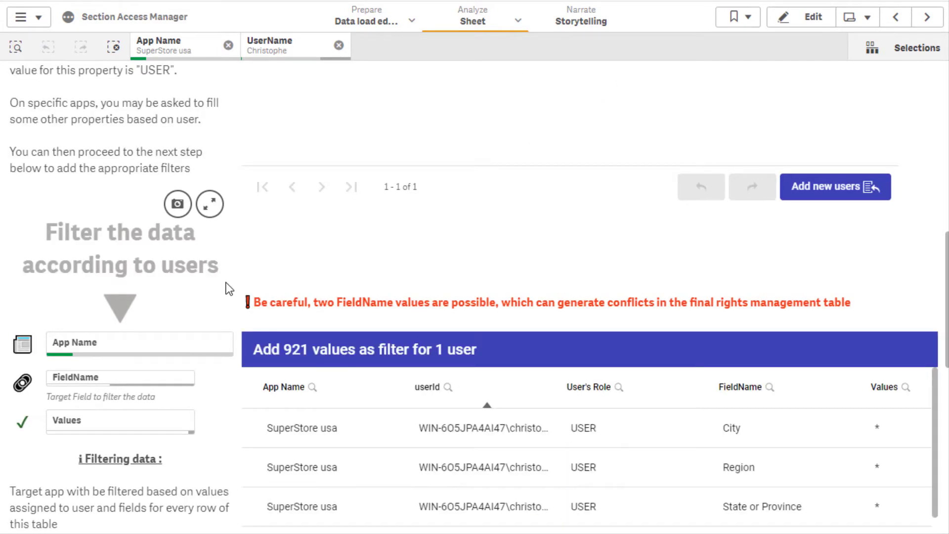
Step: Set Region as the target field for filtering the user's SuperStore usa data
{"action": "scroll", "coordinate": [227, 308], "scroll_direction": "down", "scroll_amount": 3}
{"action": "left_click", "coordinate": [123, 233]}
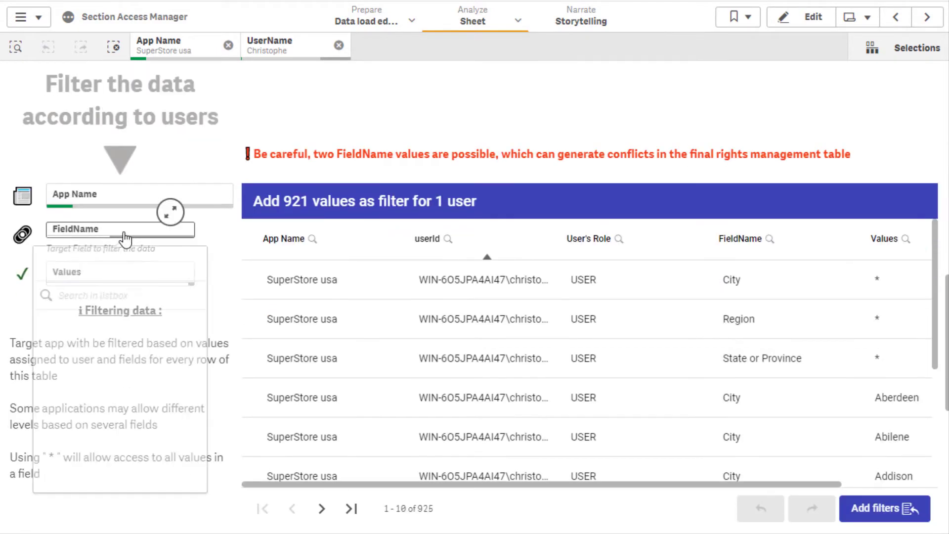
{"action": "left_click", "coordinate": [82, 343]}
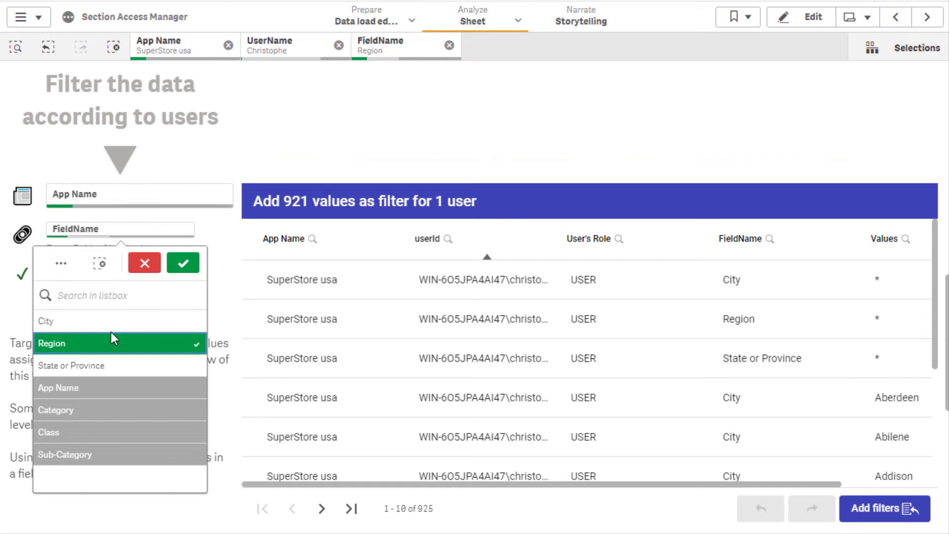
{"action": "left_click", "coordinate": [183, 262]}
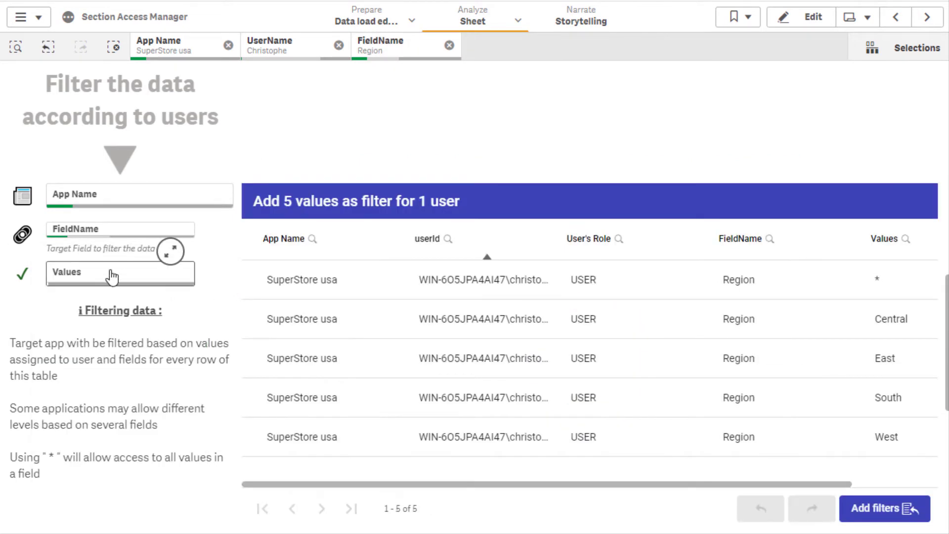
Step: Select South and West as the user's Region values and add them as filters
{"action": "left_click", "coordinate": [112, 277]}
{"action": "left_click", "coordinate": [238, 290]}
{"action": "left_click", "coordinate": [231, 312]}
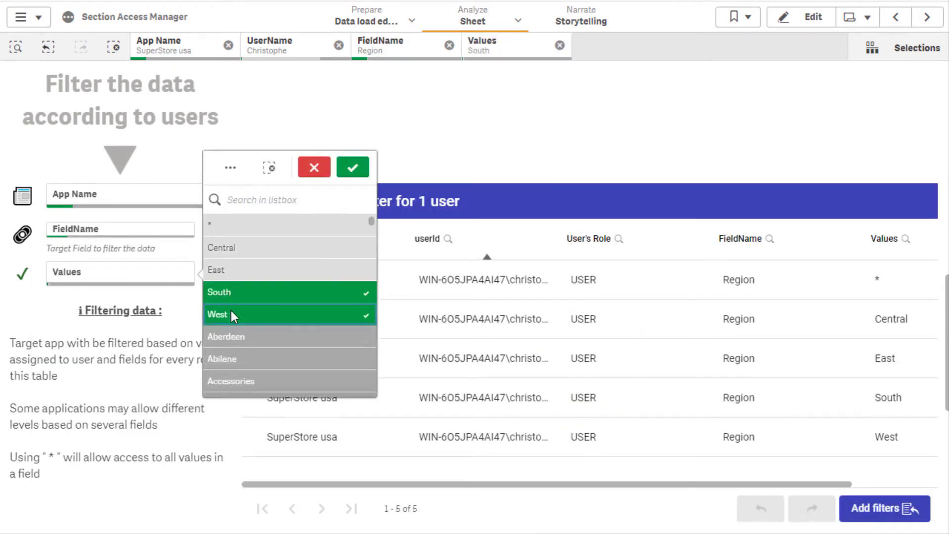
{"action": "left_click", "coordinate": [353, 167]}
{"action": "left_click", "coordinate": [868, 511]}
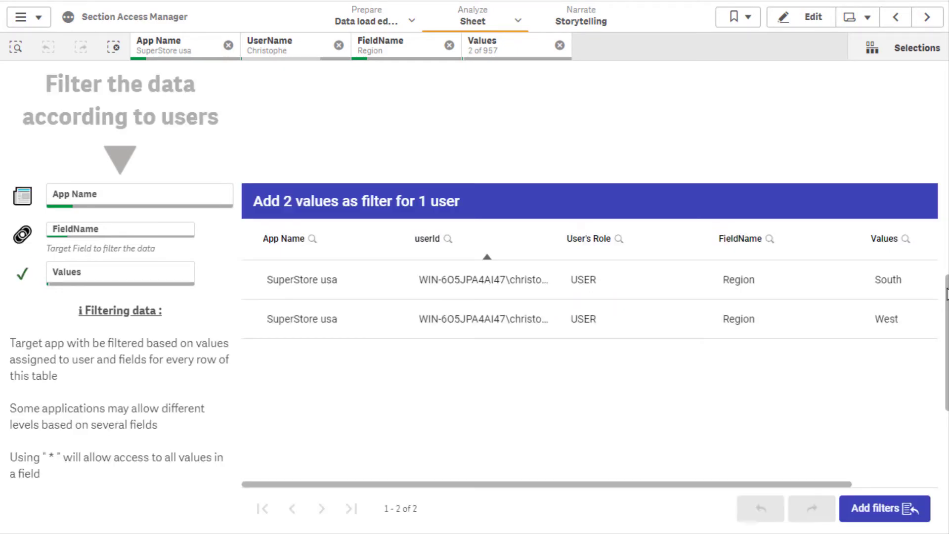
Step: In the SuperStore usa app, select the user's domain USERID to check the map's regional restriction
{"action": "scroll", "coordinate": [864, 246], "scroll_direction": "up", "scroll_amount": 10}
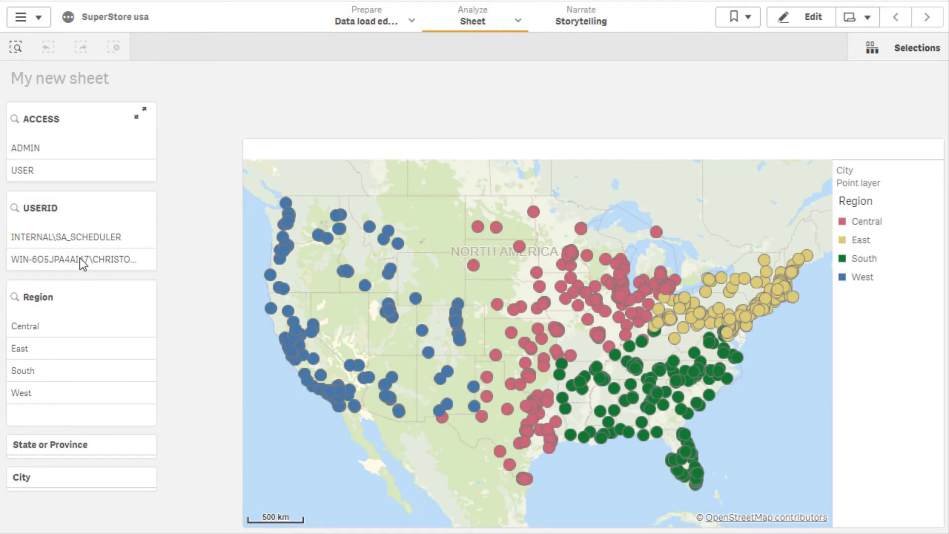
{"action": "left_click", "coordinate": [80, 259]}
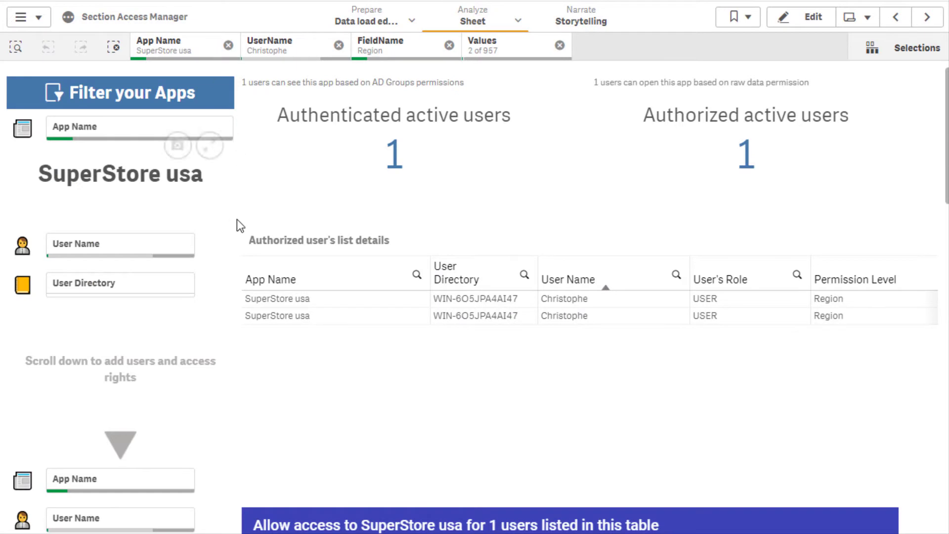
Step: In Section Access Manager, clear the Region field and its value selections, and set State or Province as the target field
{"action": "scroll", "coordinate": [237, 219], "scroll_direction": "down", "scroll_amount": 10}
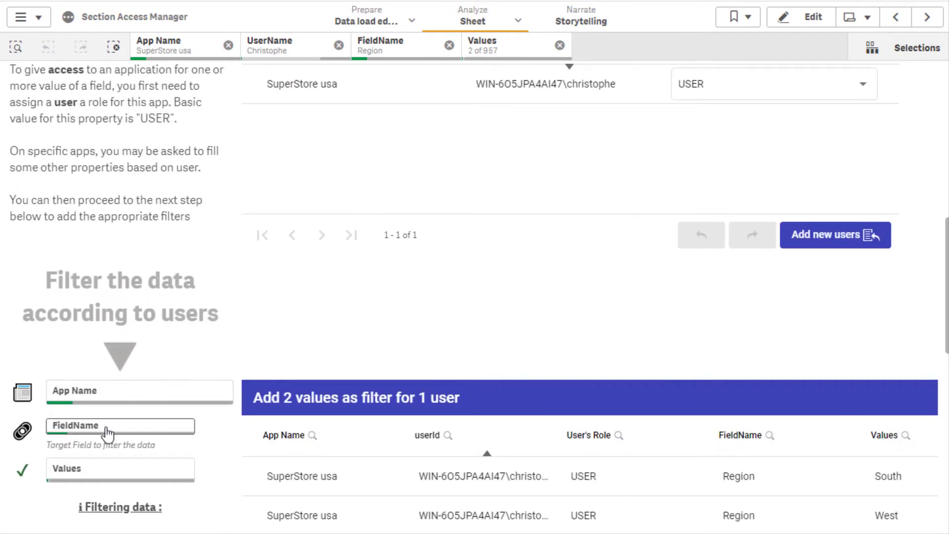
{"action": "left_click", "coordinate": [78, 429]}
{"action": "left_click", "coordinate": [64, 238]}
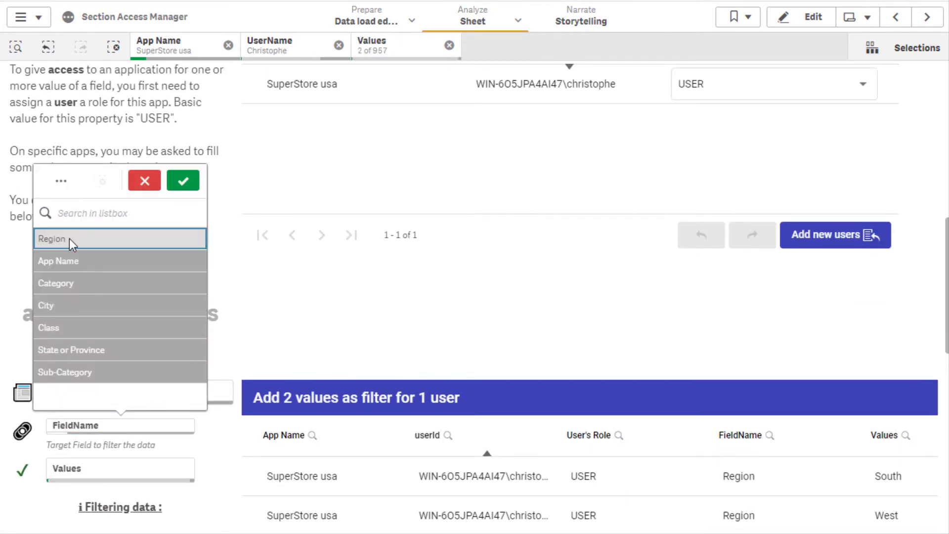
{"action": "left_click", "coordinate": [449, 46]}
{"action": "left_click", "coordinate": [449, 45]}
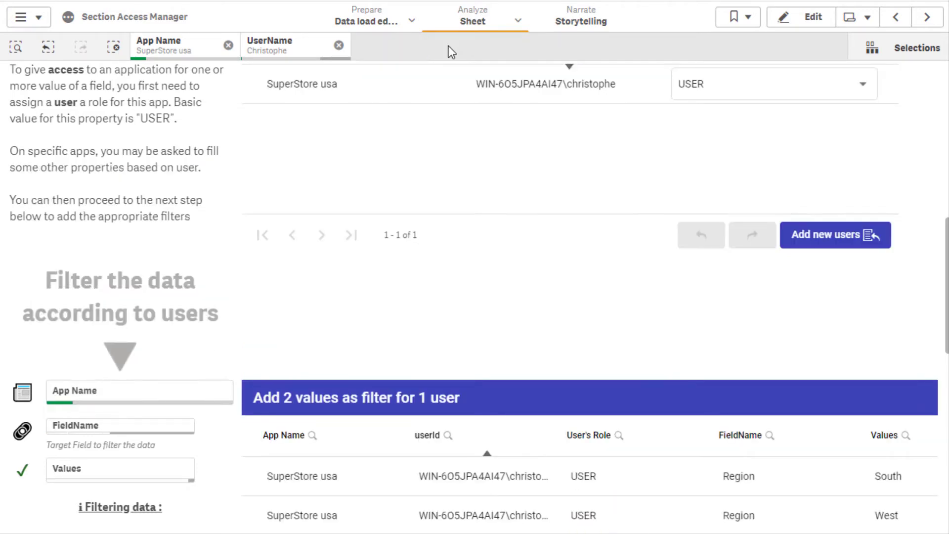
{"action": "left_click", "coordinate": [109, 438]}
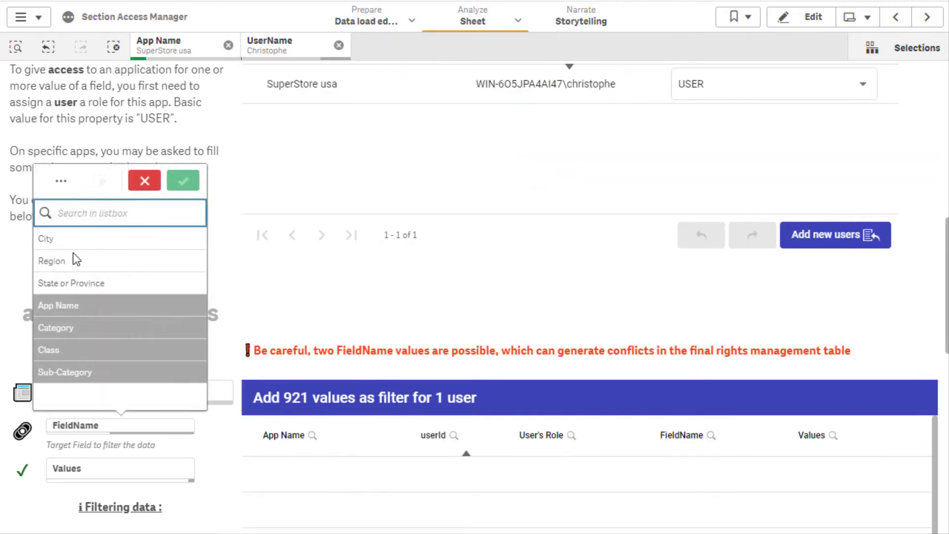
{"action": "left_click", "coordinate": [68, 282]}
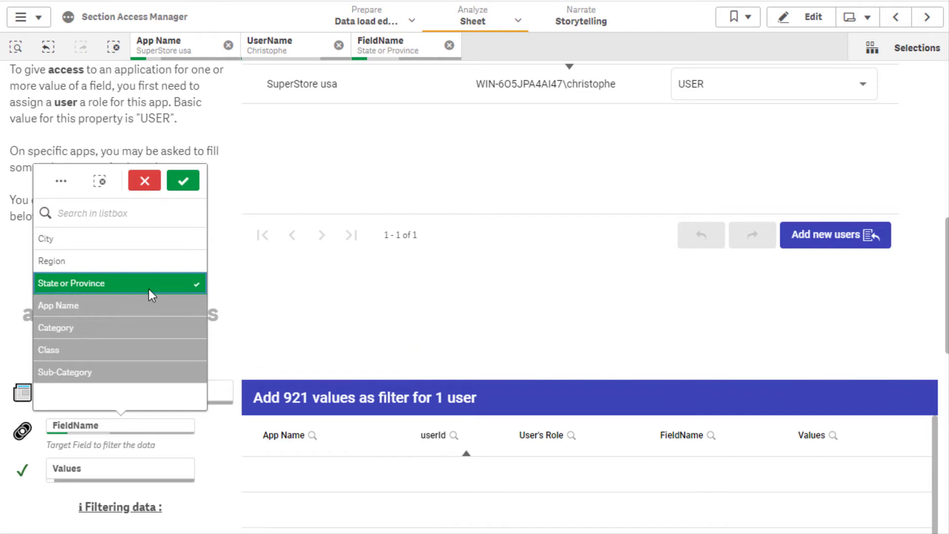
Step: Select Texas as the user's State or Province value for SuperStore usa and add it as a filter
{"action": "left_click", "coordinate": [98, 474]}
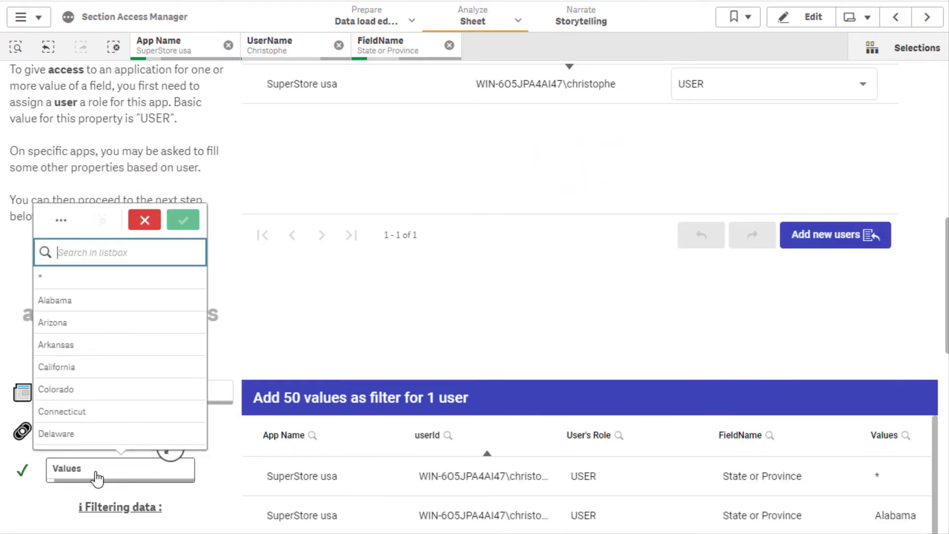
{"action": "type", "text": "texas"}
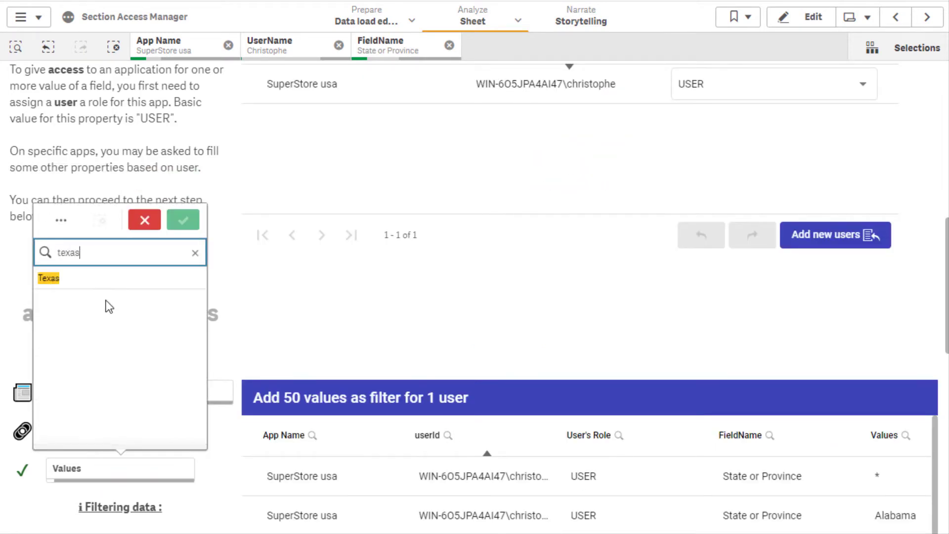
{"action": "left_click", "coordinate": [73, 281]}
{"action": "left_click", "coordinate": [183, 219]}
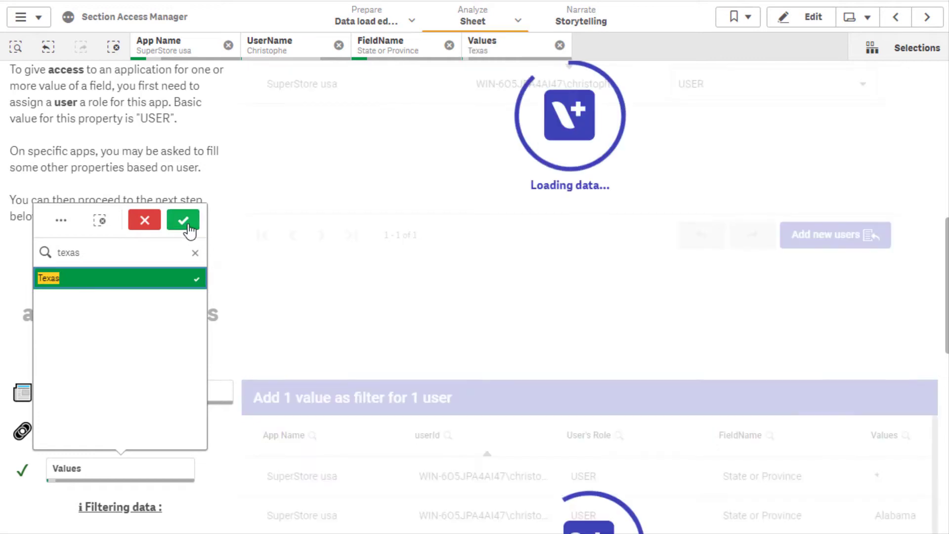
{"action": "scroll", "coordinate": [698, 369], "scroll_direction": "down", "scroll_amount": 3}
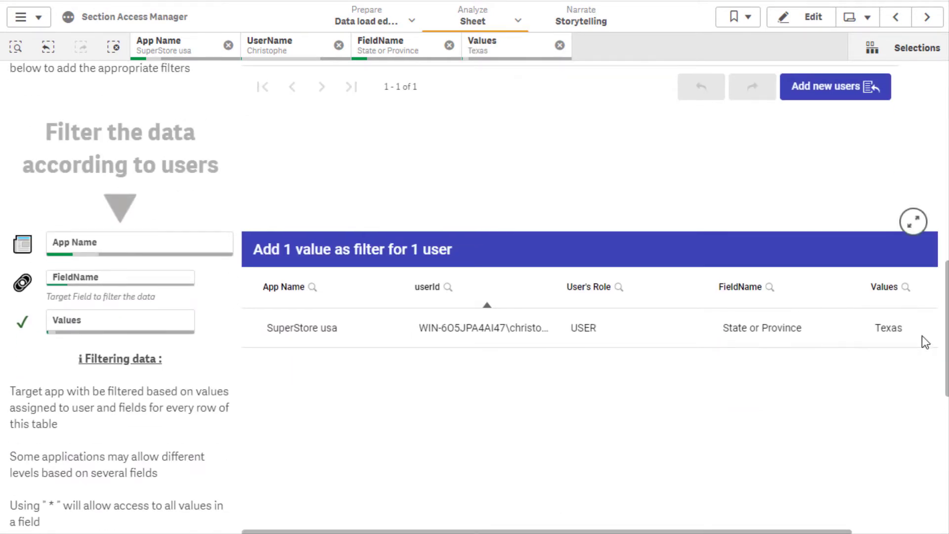
{"action": "scroll", "coordinate": [889, 346], "scroll_direction": "down", "scroll_amount": 5}
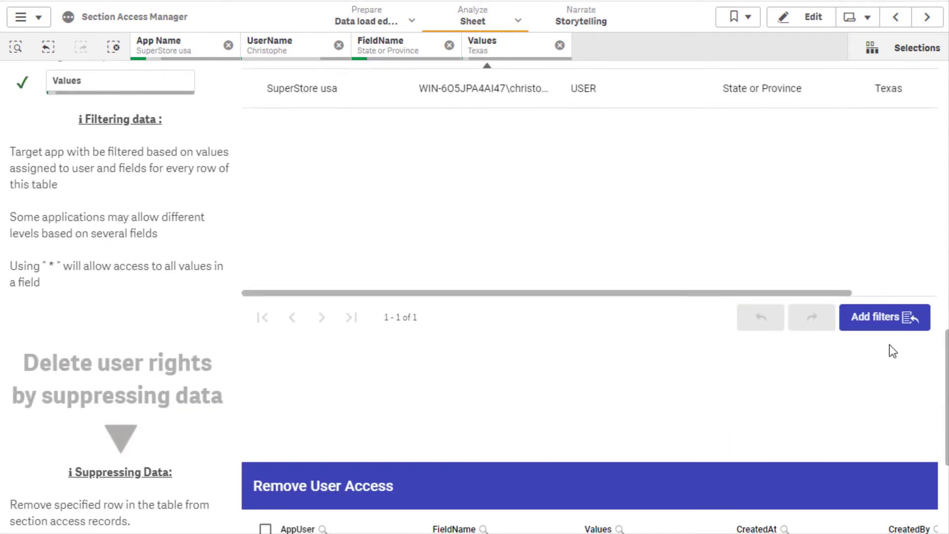
{"action": "left_click", "coordinate": [890, 324]}
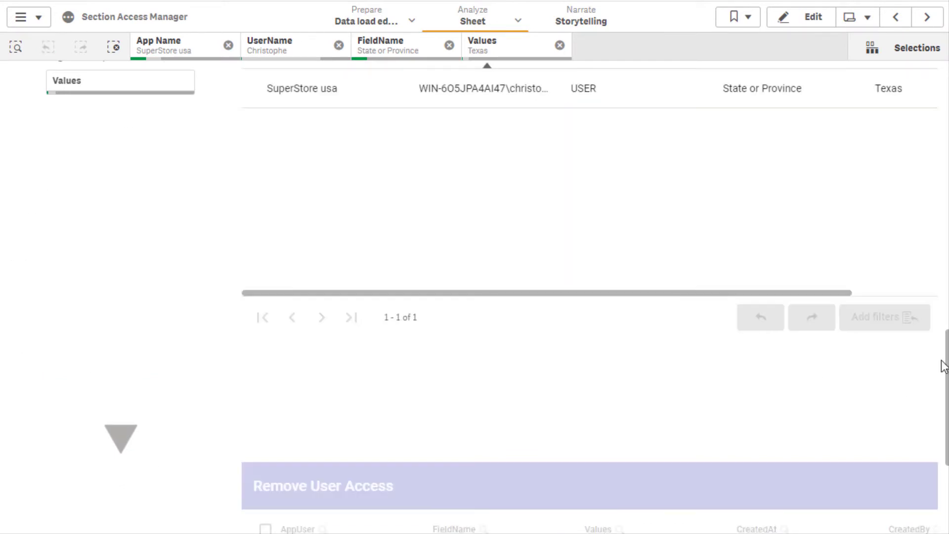
Step: Review the authorized user's list details, and check the Texas cities on the map in the SuperStore usa app
{"action": "left_click_drag", "start_coordinate": [946, 347], "coordinate": [944, 85]}
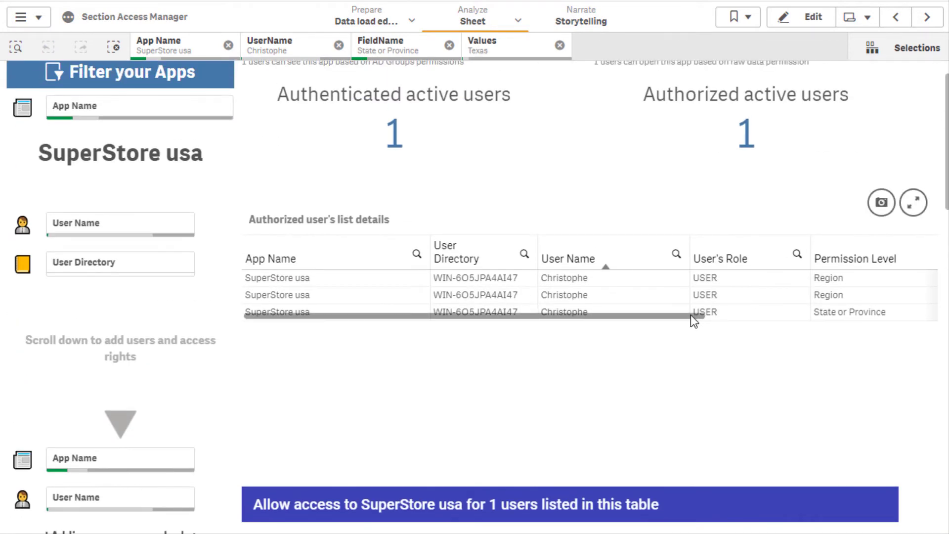
{"action": "left_click_drag", "start_coordinate": [784, 315], "coordinate": [900, 316]}
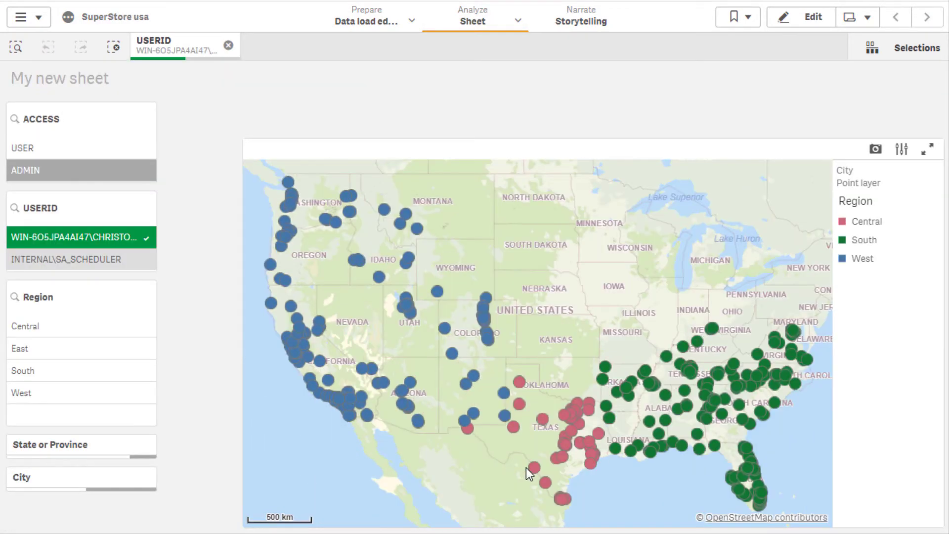
{"action": "mouse_move", "coordinate": [570, 440]}
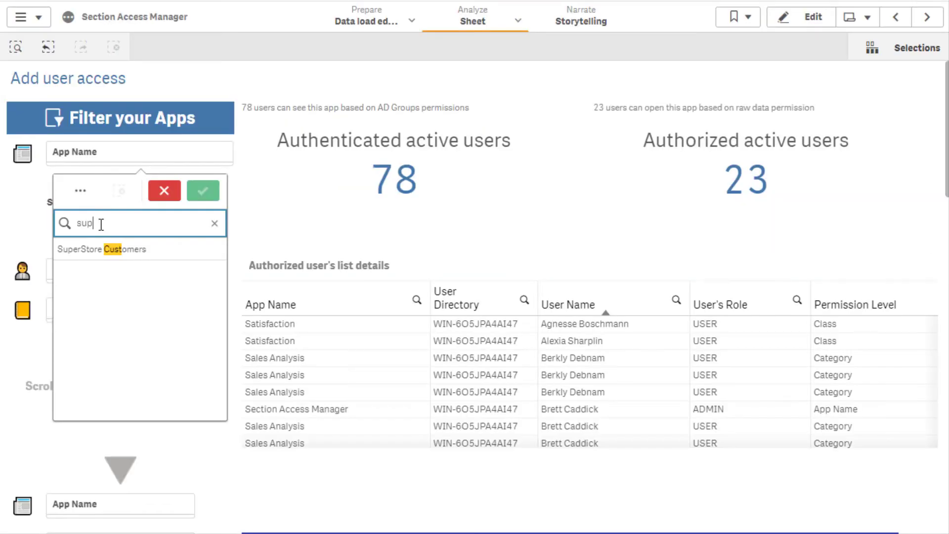
Step: Filter the Add user access sheet in Section Access Manager to the SuperStore Customers and SuperStore usa apps
{"action": "type", "text": "er"}
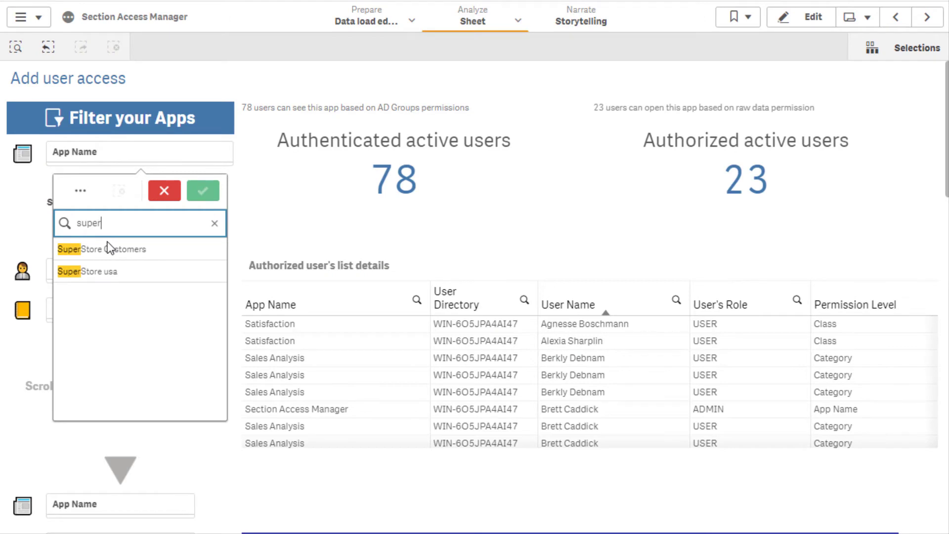
{"action": "left_click", "coordinate": [110, 248]}
{"action": "left_click", "coordinate": [116, 271]}
{"action": "left_click", "coordinate": [203, 197]}
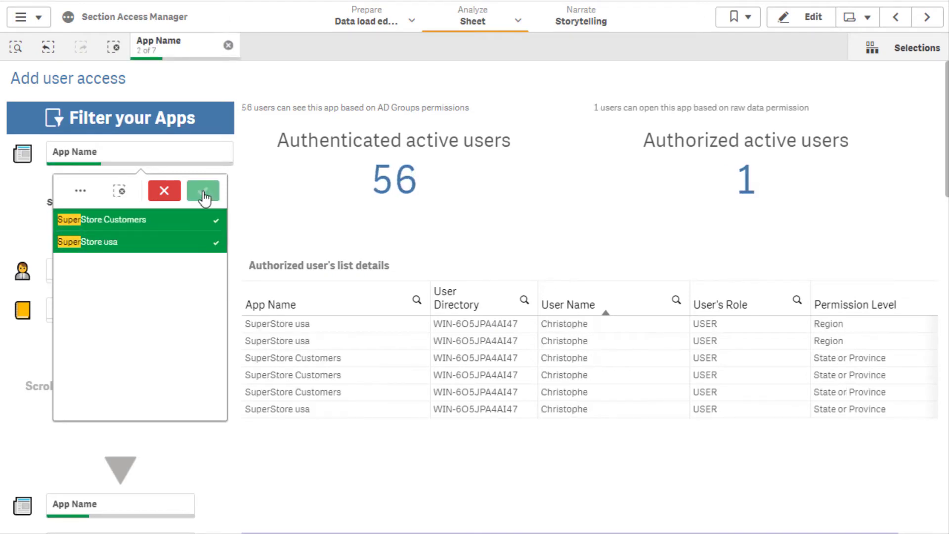
{"action": "left_click", "coordinate": [280, 241]}
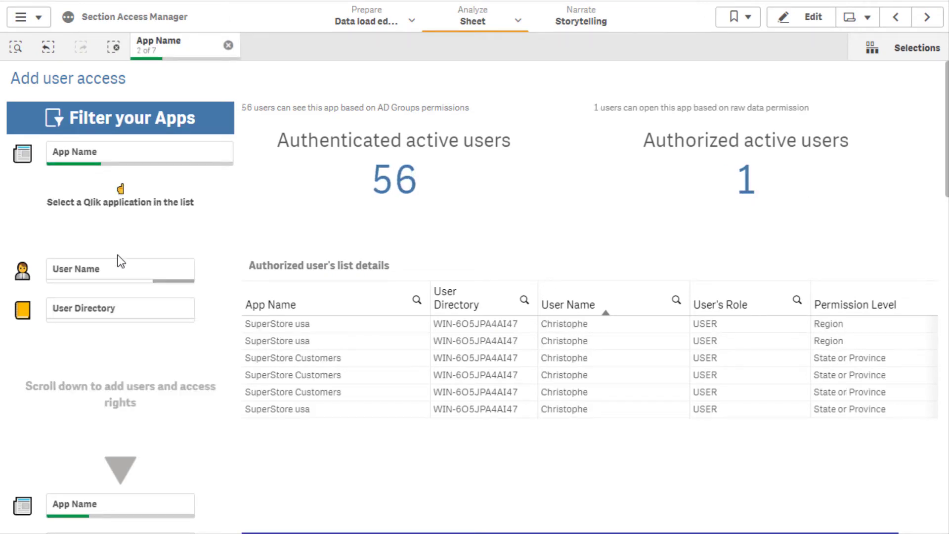
Step: Search the user names for the second user and filter the sheet to that person
{"action": "left_click", "coordinate": [100, 275]}
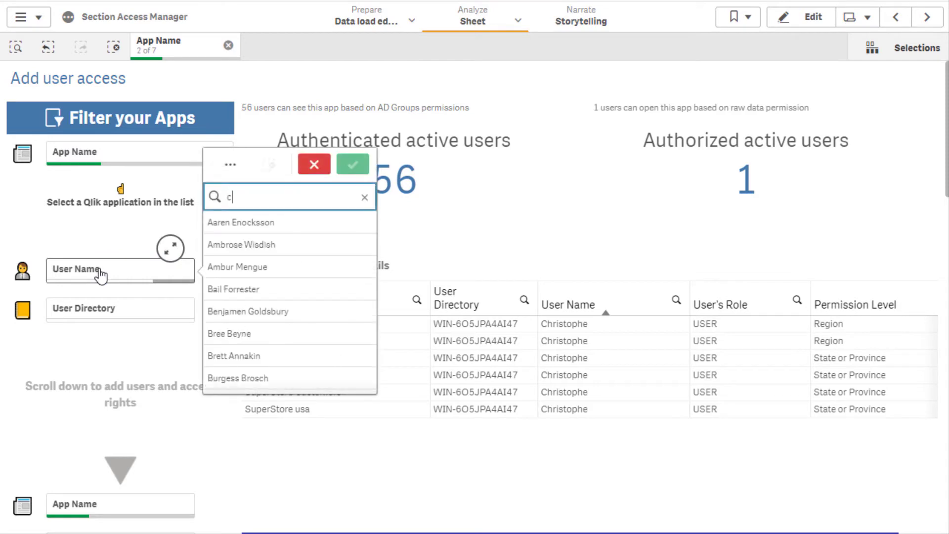
{"action": "type", "text": "camill"}
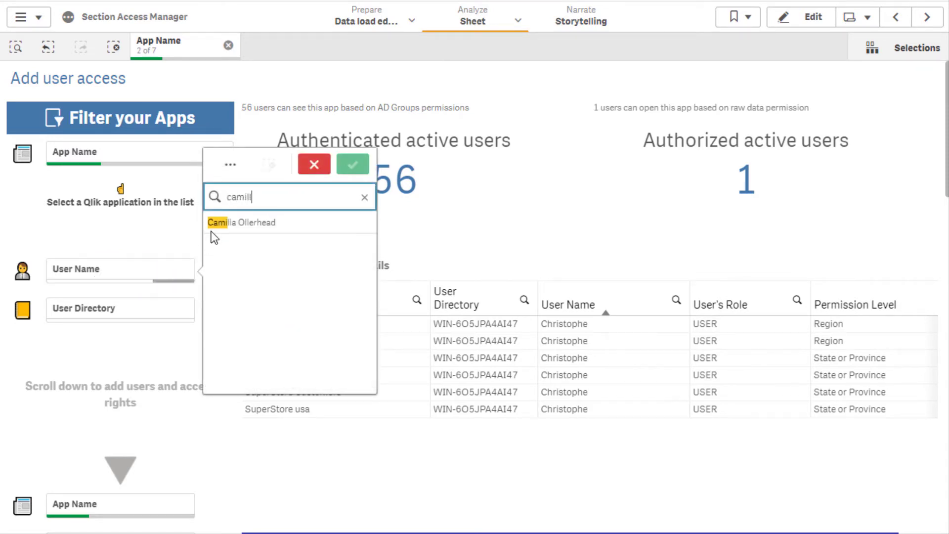
{"action": "left_click", "coordinate": [232, 223]}
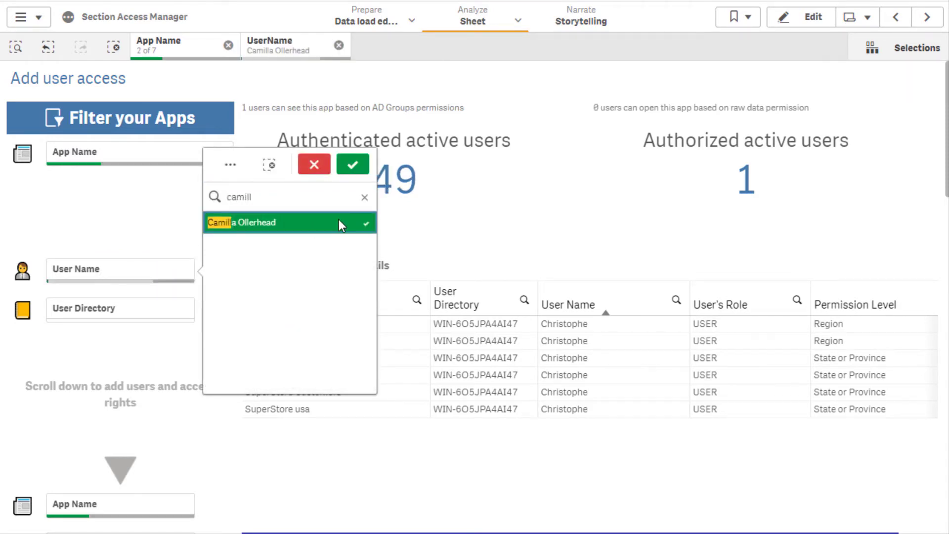
{"action": "left_click", "coordinate": [353, 165]}
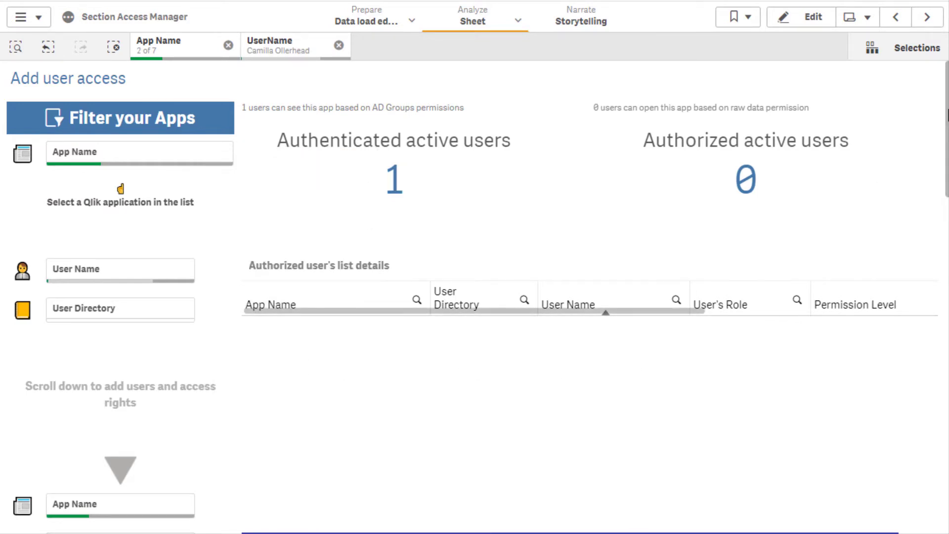
Step: Assign the USER role to the listed user for both SuperStore Customers and SuperStore usa, and add the new user
{"action": "scroll", "coordinate": [935, 182], "scroll_direction": "down", "scroll_amount": 9}
{"action": "left_click", "coordinate": [773, 201]}
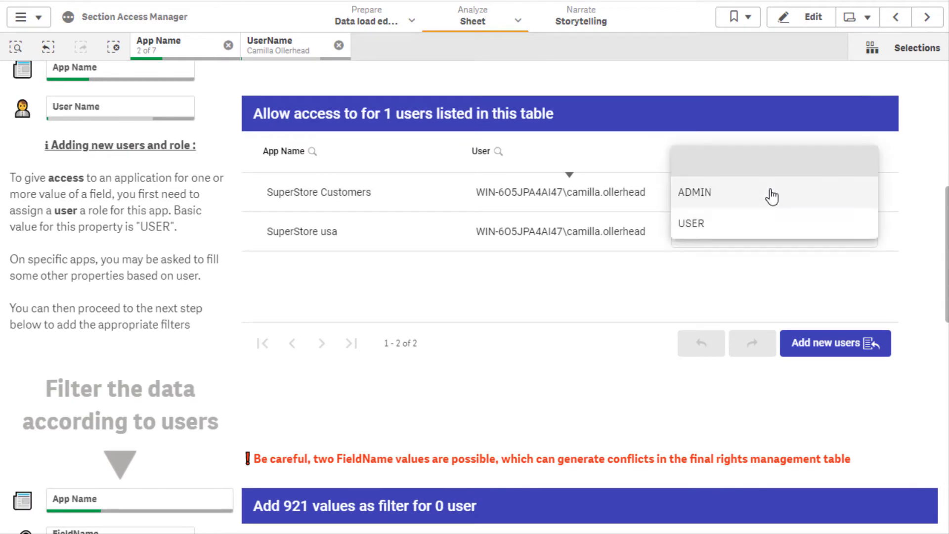
{"action": "left_click", "coordinate": [769, 230]}
{"action": "left_click", "coordinate": [835, 345]}
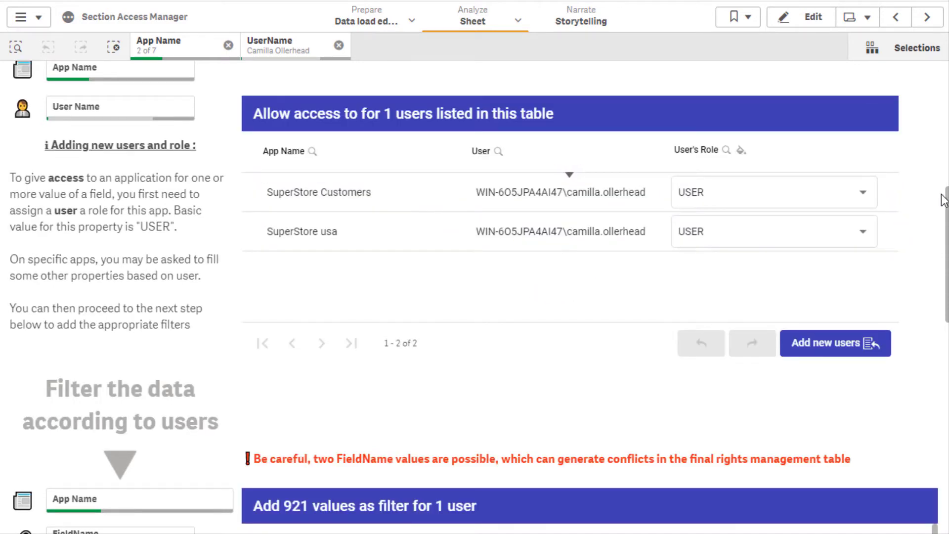
Step: Set State or Province as the target field for filtering the new user's data in both apps
{"action": "left_click_drag", "start_coordinate": [947, 208], "coordinate": [938, 313]}
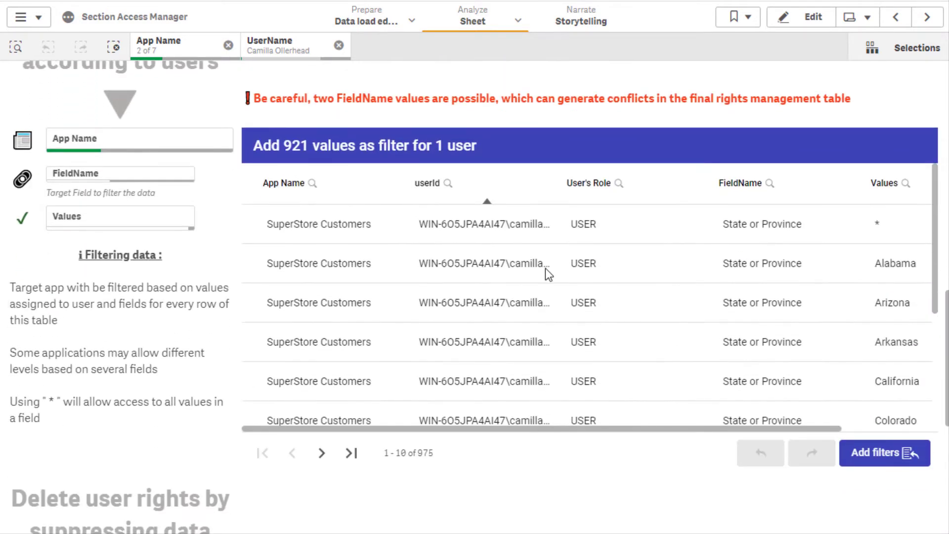
{"action": "left_click", "coordinate": [82, 181]}
{"action": "left_click", "coordinate": [91, 310]}
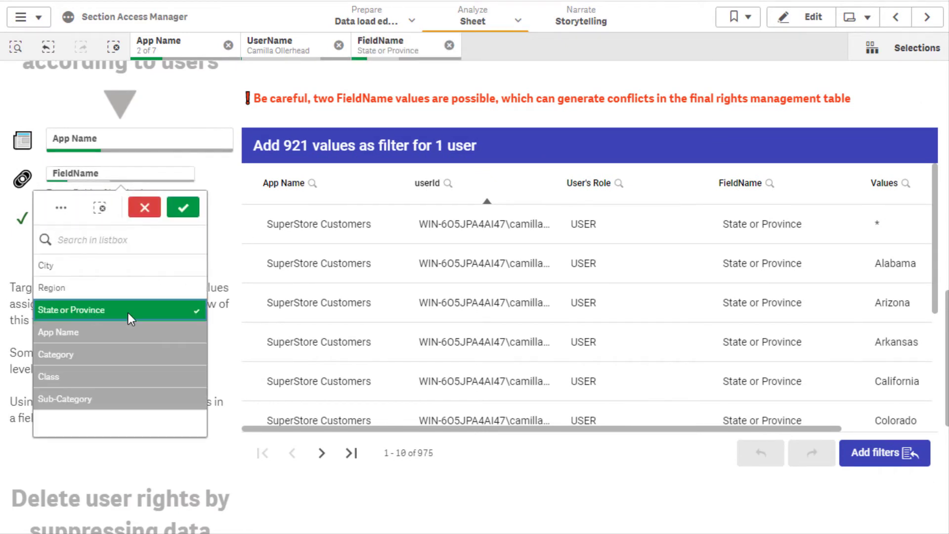
{"action": "left_click", "coordinate": [184, 213]}
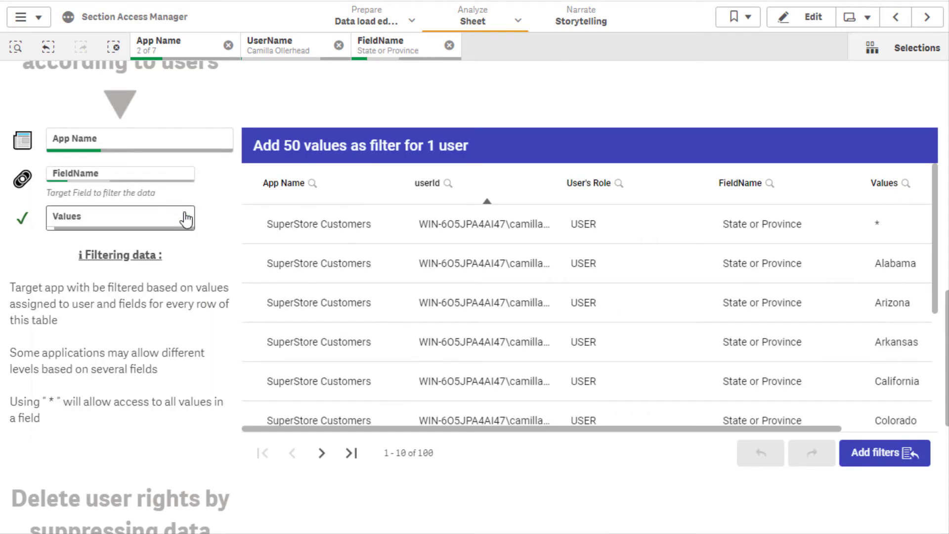
Step: Restrict the new user's State or Province data to Texas and California in both apps, and add the filters
{"action": "left_click", "coordinate": [88, 225]}
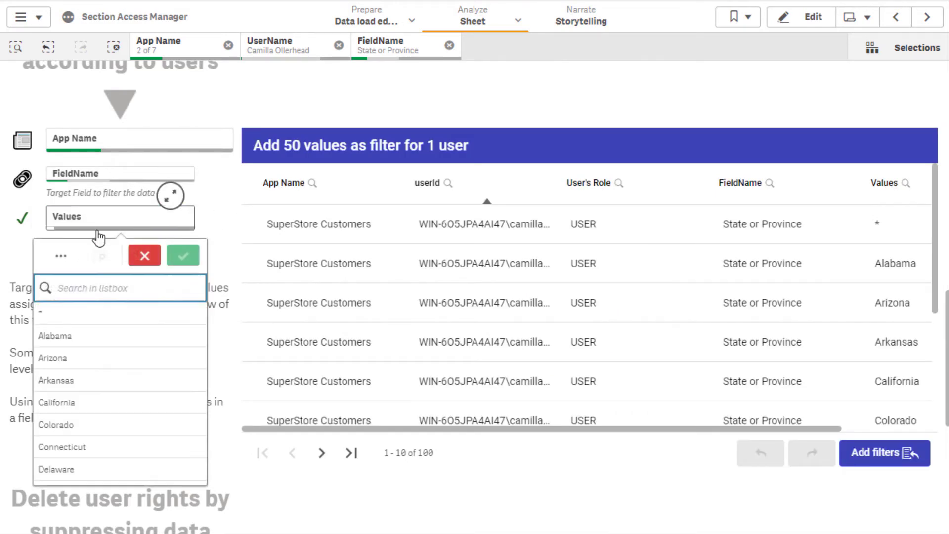
{"action": "type", "text": "texas"}
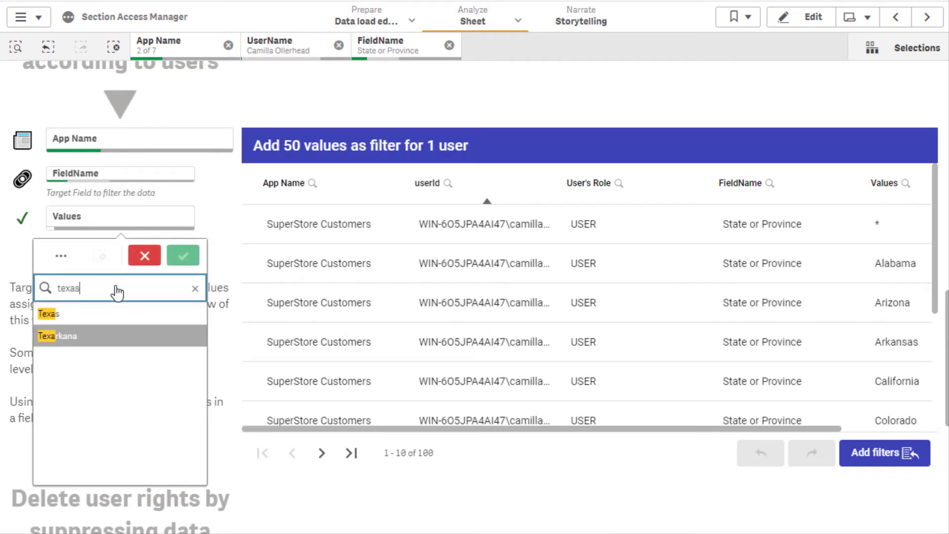
{"action": "left_click", "coordinate": [85, 314]}
{"action": "left_click", "coordinate": [90, 289]}
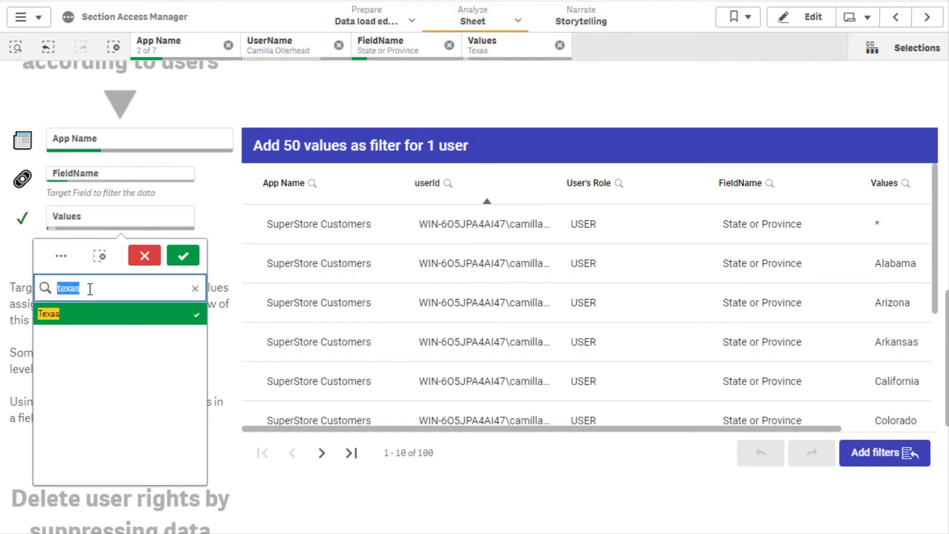
{"action": "type", "text": "cali"}
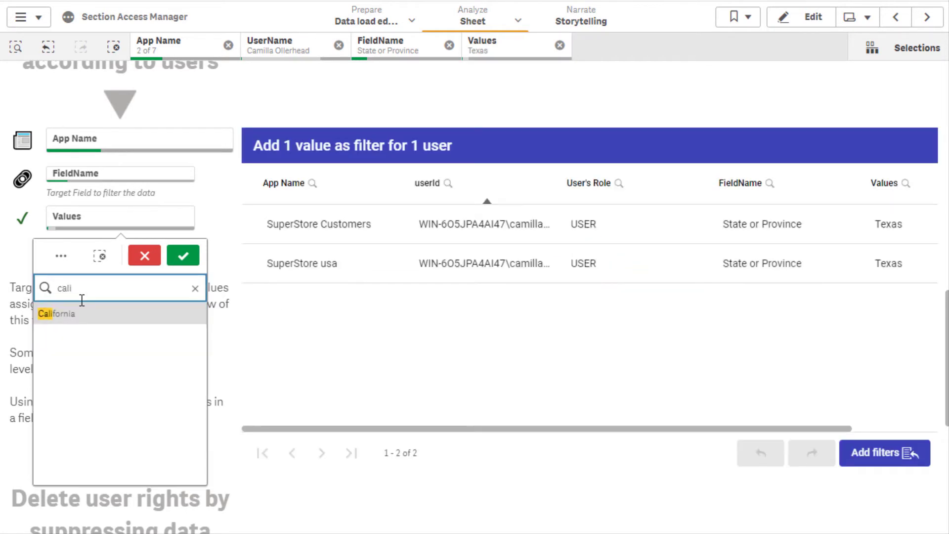
{"action": "left_click", "coordinate": [85, 317]}
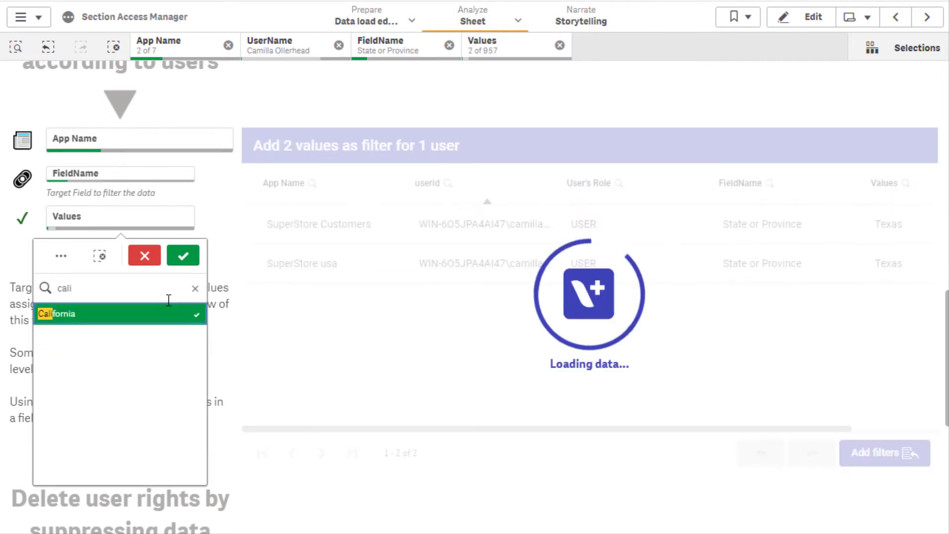
{"action": "left_click", "coordinate": [187, 256]}
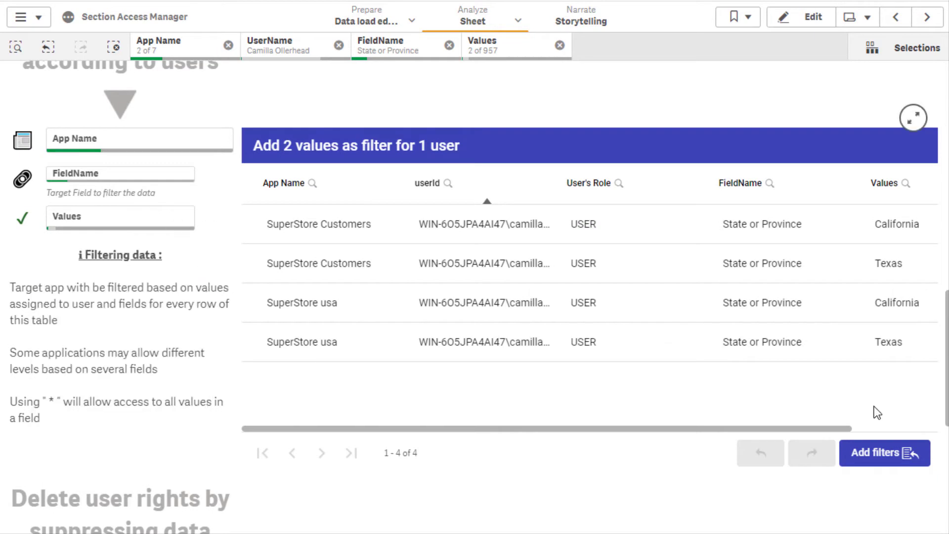
{"action": "left_click", "coordinate": [880, 452]}
Step: Review the new user's roles and permission values in the authorized users' list details
{"action": "scroll", "coordinate": [947, 293], "scroll_direction": "up", "scroll_amount": 2}
{"action": "scroll", "coordinate": [947, 292], "scroll_direction": "up", "scroll_amount": 10}
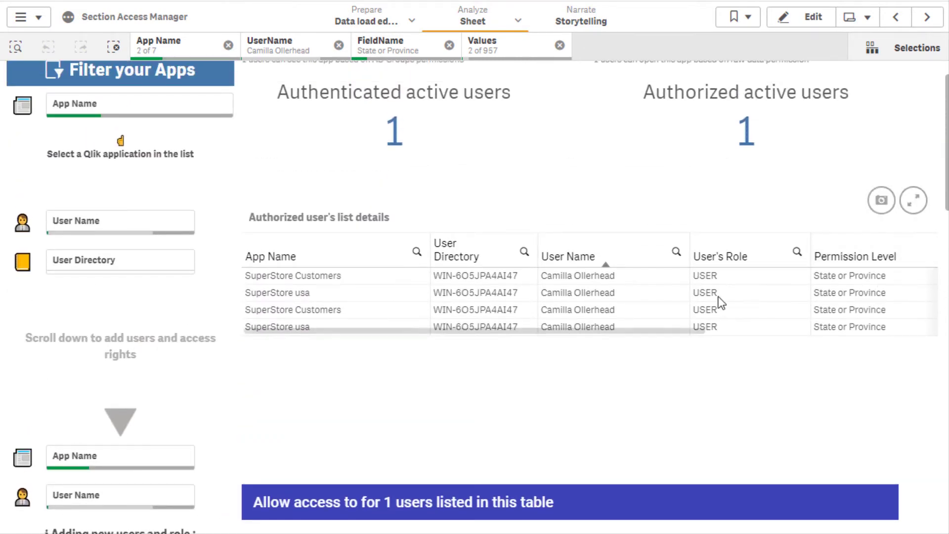
{"action": "left_click_drag", "start_coordinate": [663, 330], "coordinate": [874, 330]}
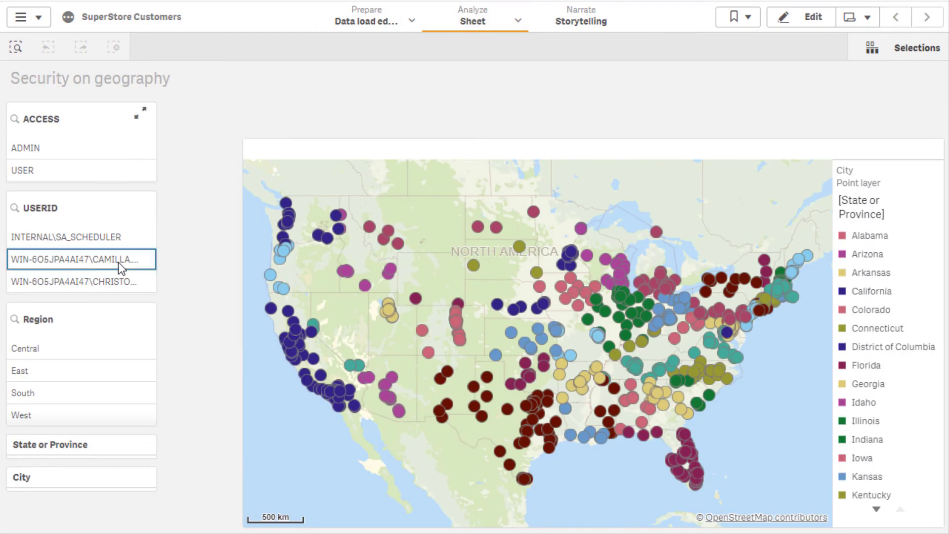
Step: Preview the map data for the newly authorized user's ID in the SuperStore Customers and SuperStore usa apps
{"action": "left_click", "coordinate": [118, 261]}
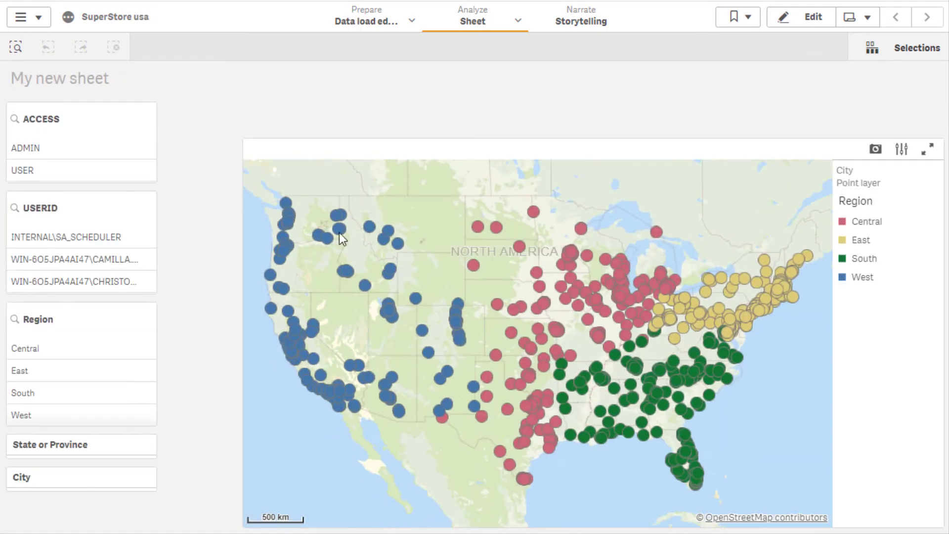
{"action": "left_click", "coordinate": [116, 261]}
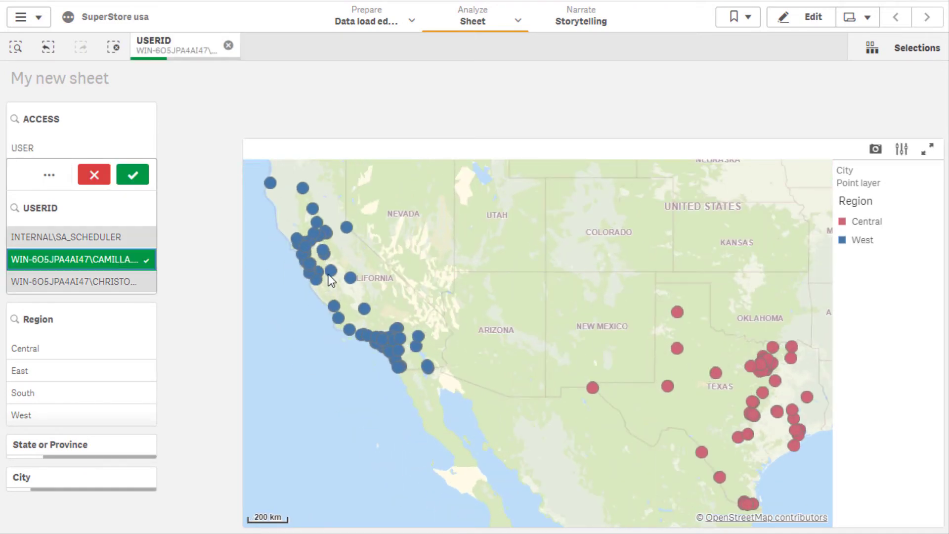
{"action": "mouse_move", "coordinate": [330, 280]}
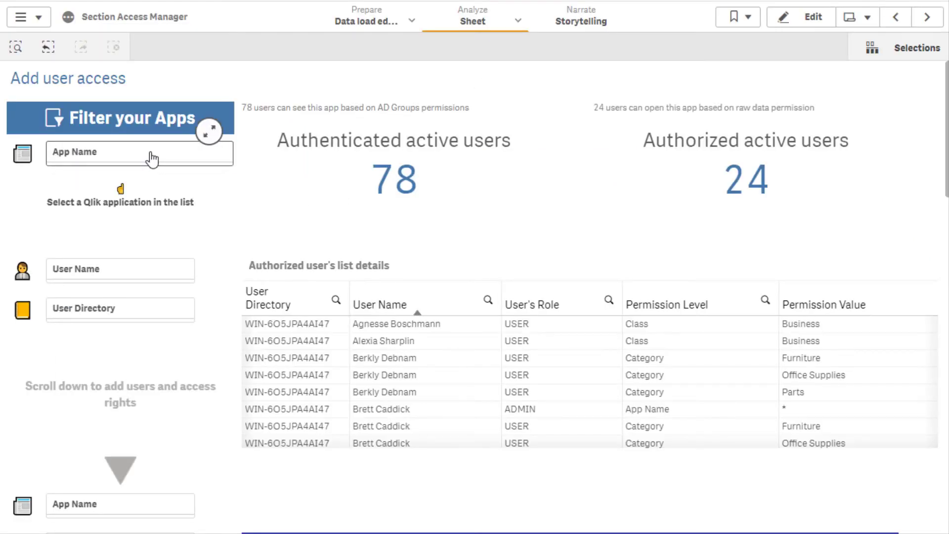
Step: In Section Access Manager, filter the Add user access sheet to the SuperStore usa app
{"action": "left_click", "coordinate": [152, 156]}
{"action": "type", "text": "super"}
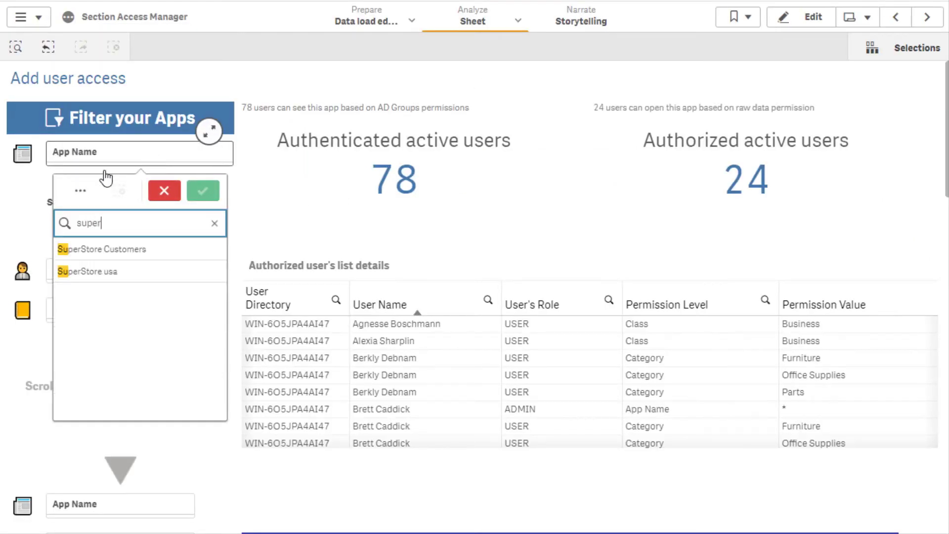
{"action": "left_click", "coordinate": [106, 270]}
{"action": "left_click", "coordinate": [203, 191]}
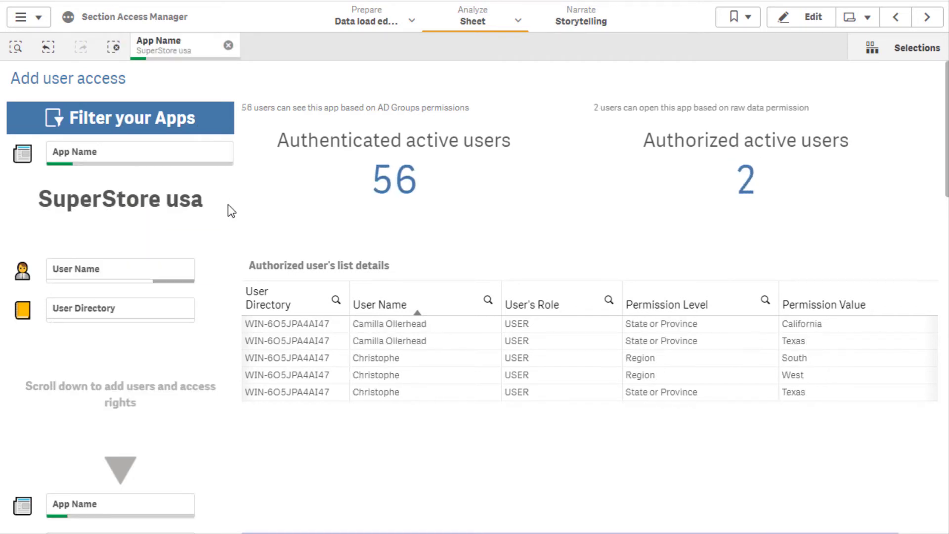
Step: Filter the user names to four users for SuperStore usa, including the one authorized previously
{"action": "left_click", "coordinate": [118, 276]}
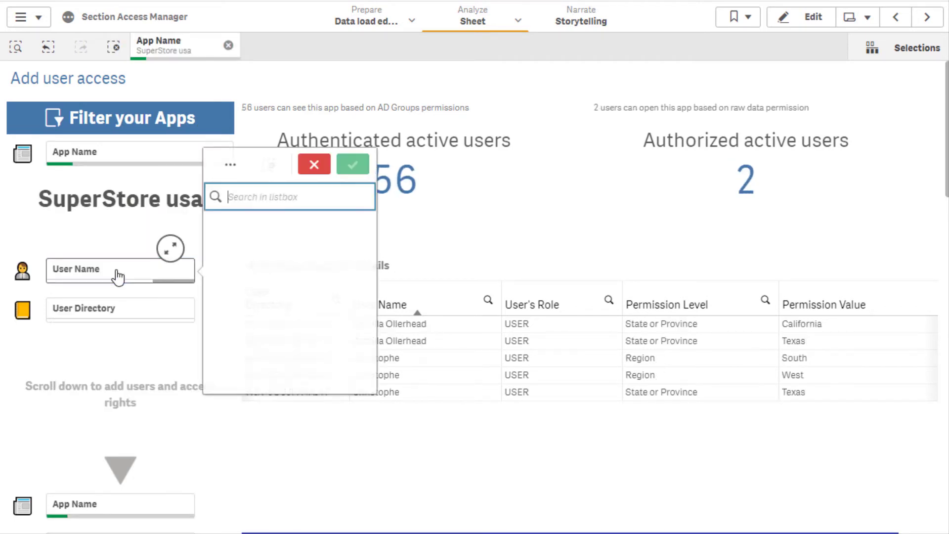
{"action": "left_click", "coordinate": [256, 312]}
{"action": "left_click", "coordinate": [265, 357]}
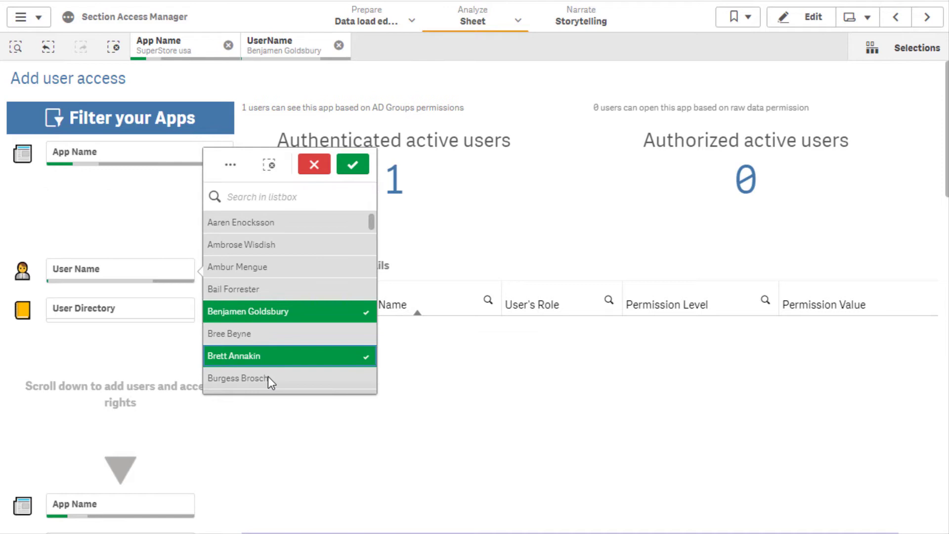
{"action": "left_click", "coordinate": [256, 268]}
{"action": "scroll", "coordinate": [322, 317], "scroll_direction": "down", "scroll_amount": 1}
{"action": "left_click", "coordinate": [318, 341]}
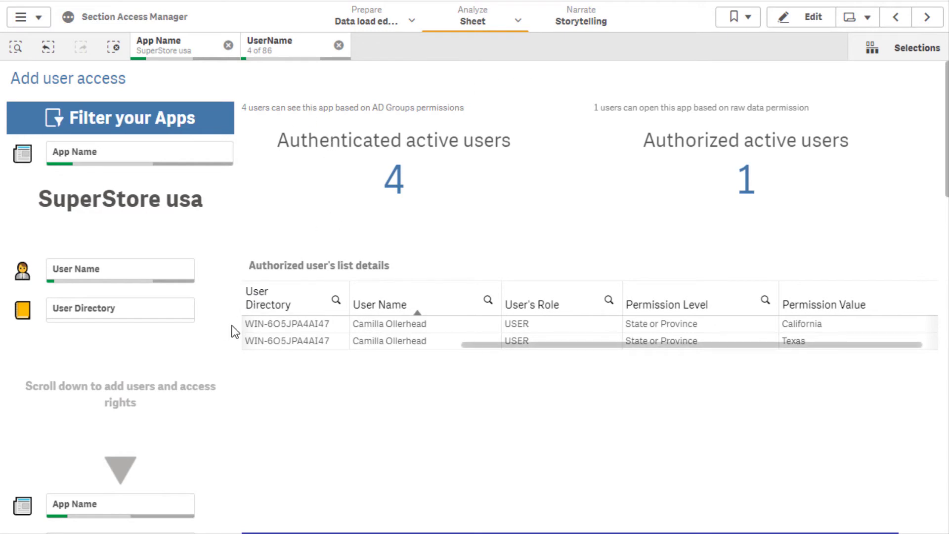
Step: Assign the USER role to all users listed in the SuperStore usa access table
{"action": "scroll", "coordinate": [233, 325], "scroll_direction": "down", "scroll_amount": 7}
{"action": "left_click", "coordinate": [717, 297]}
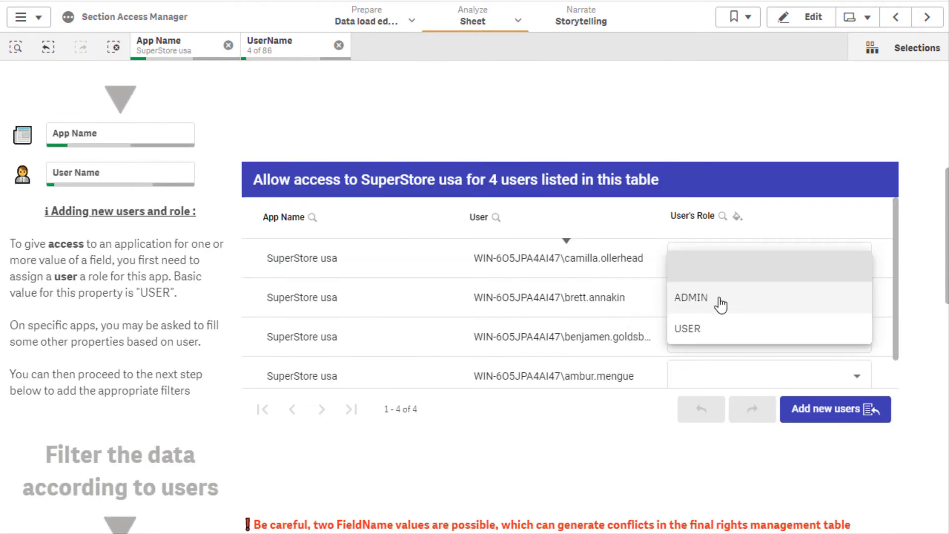
{"action": "left_click", "coordinate": [731, 332]}
Step: Remove the already authorized user from the user name selection, and add the remaining three as new users
{"action": "left_click", "coordinate": [284, 56]}
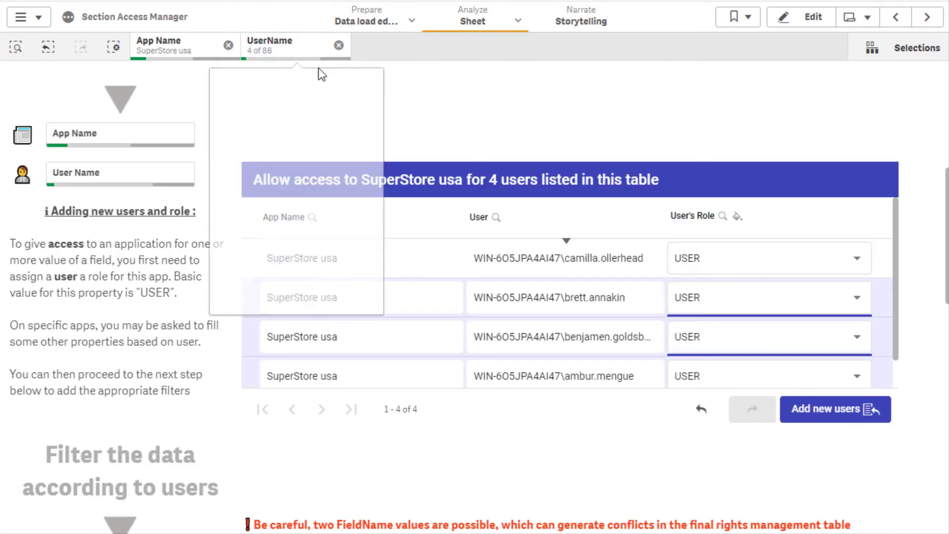
{"action": "left_click", "coordinate": [251, 210]}
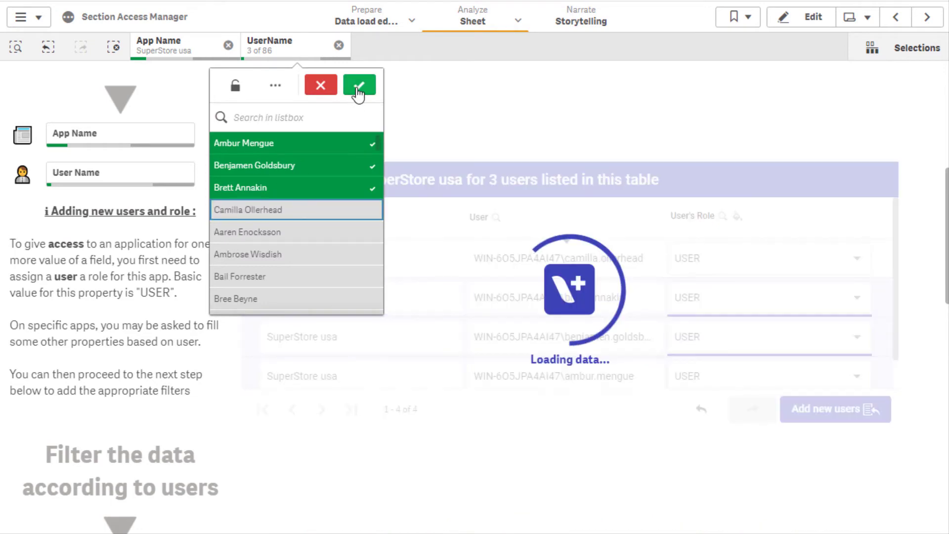
{"action": "left_click", "coordinate": [359, 85]}
{"action": "scroll", "coordinate": [239, 327], "scroll_direction": "down", "scroll_amount": 5}
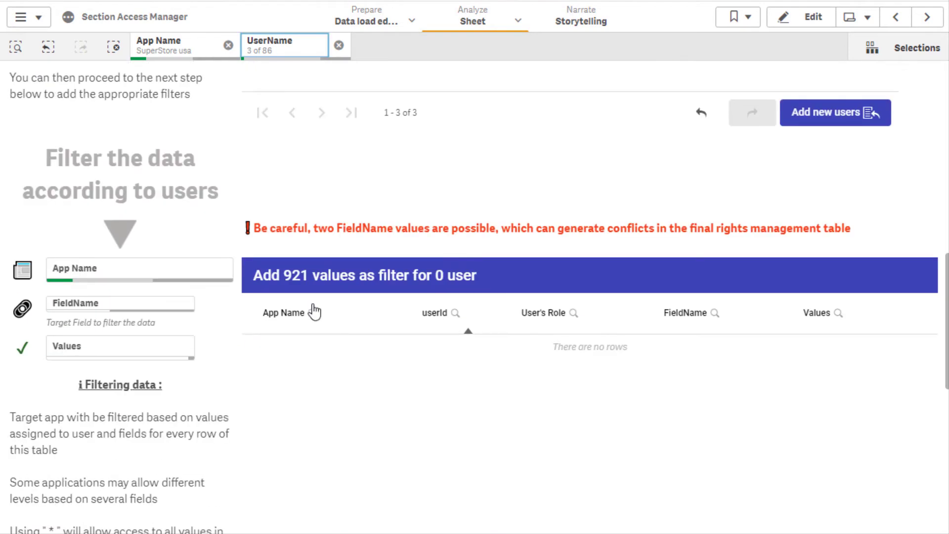
{"action": "left_click", "coordinate": [820, 117]}
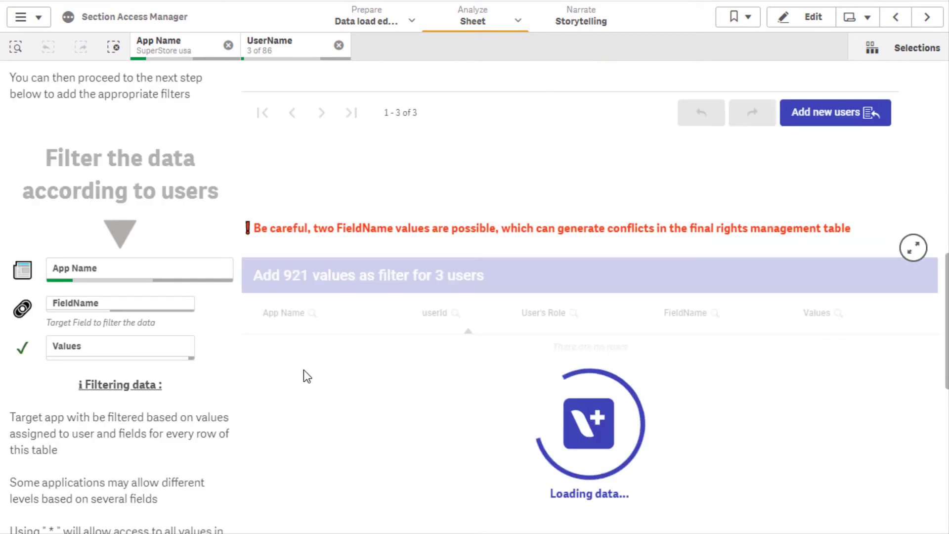
Step: Restrict the three new users of SuperStore usa to the Central value of the Region field, and add the filters
{"action": "left_click", "coordinate": [148, 303]}
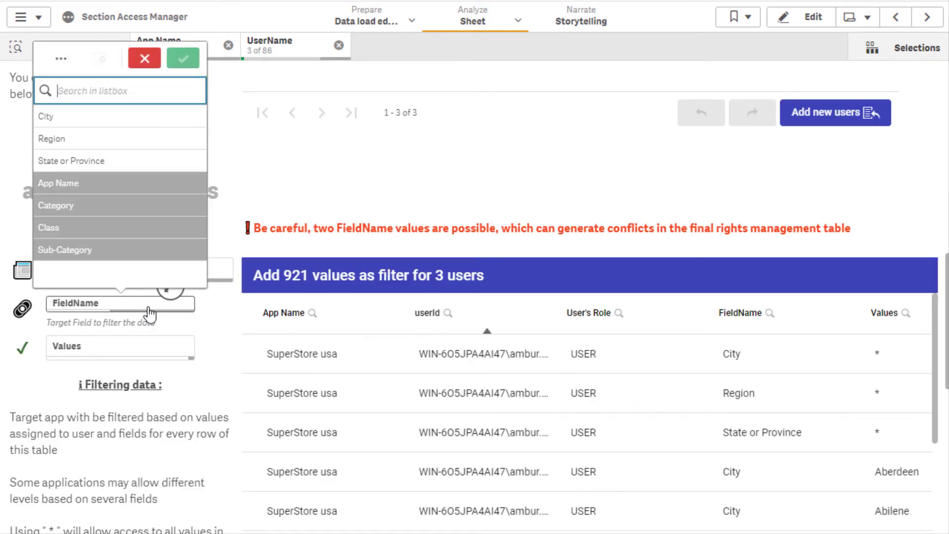
{"action": "left_click", "coordinate": [75, 139]}
{"action": "left_click", "coordinate": [182, 58]}
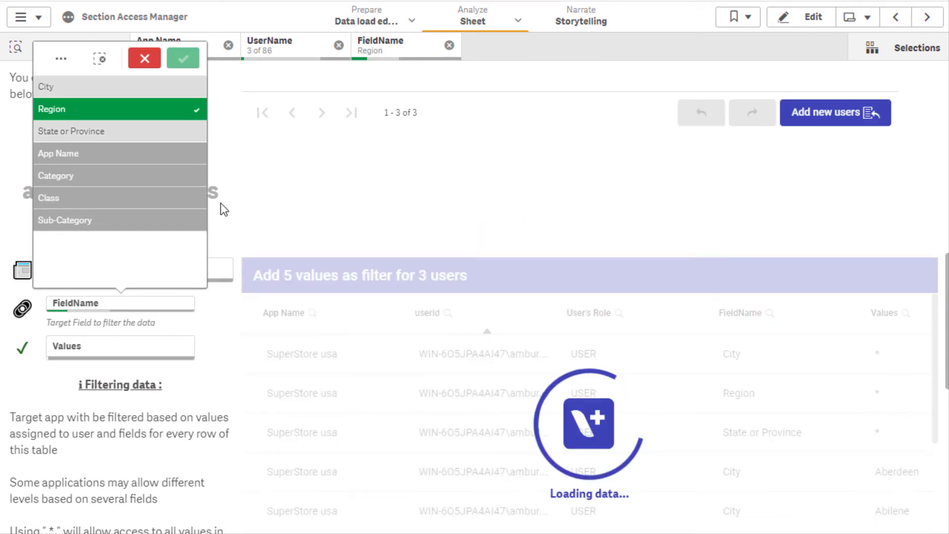
{"action": "left_click", "coordinate": [150, 355]}
{"action": "left_click", "coordinate": [135, 176]}
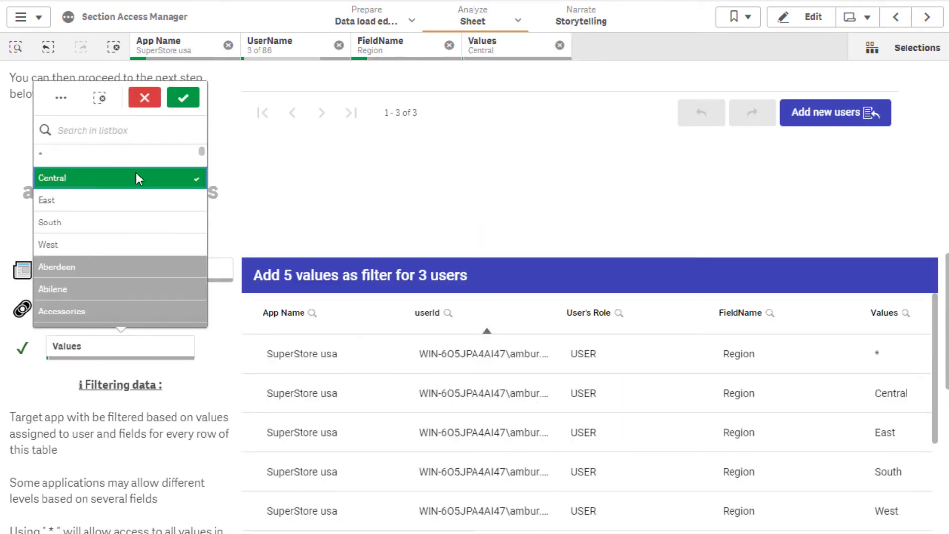
{"action": "left_click", "coordinate": [184, 98]}
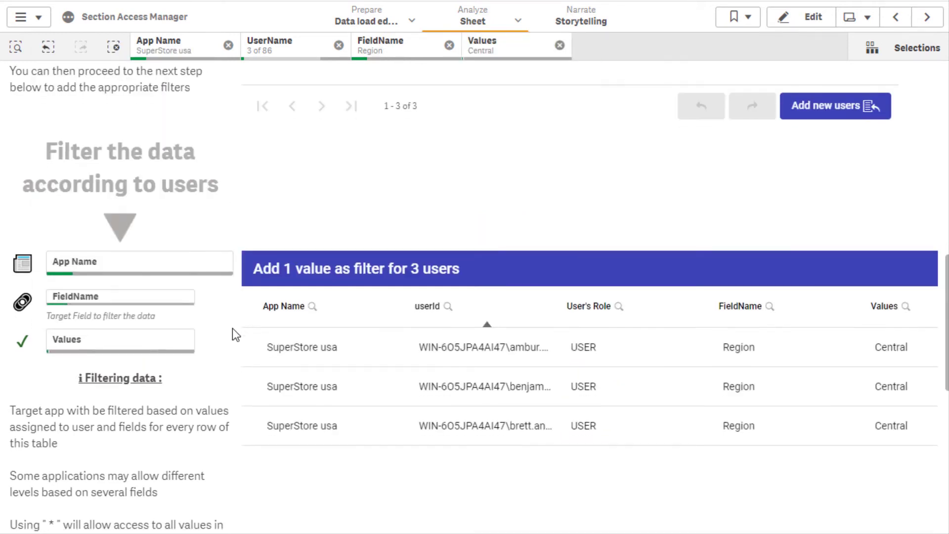
{"action": "left_click", "coordinate": [884, 509]}
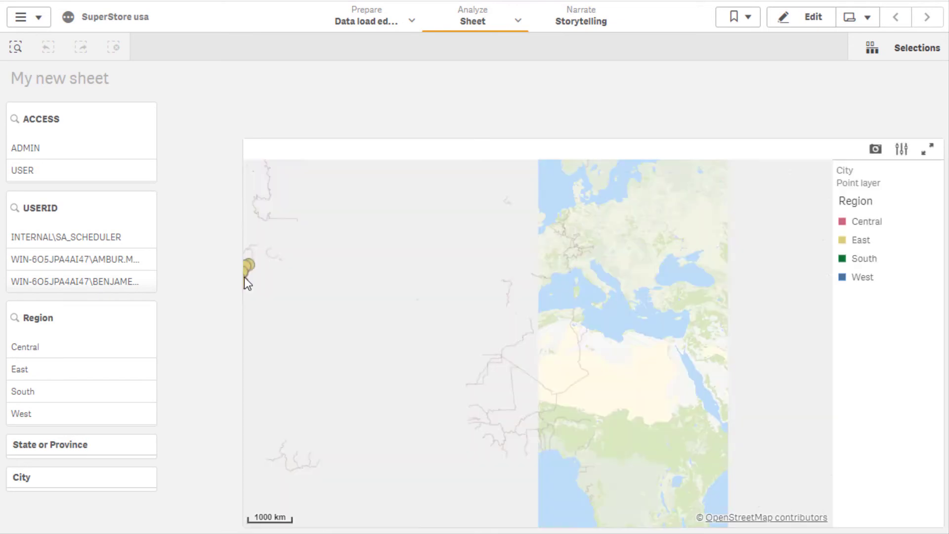
Step: Preview the map data for two of the newly added user IDs in the SuperStore usa app
{"action": "left_click", "coordinate": [87, 265]}
{"action": "scroll", "coordinate": [100, 268], "scroll_direction": "down", "scroll_amount": 2}
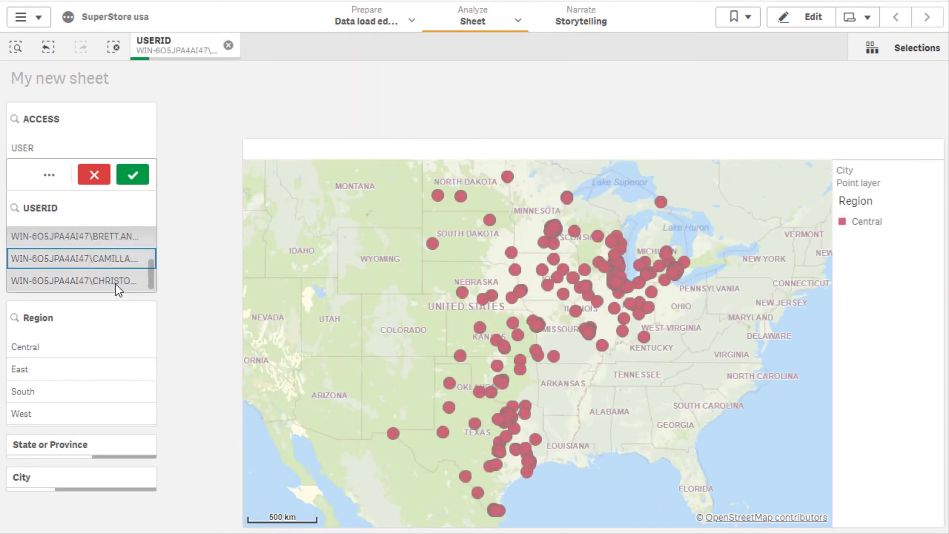
{"action": "left_click", "coordinate": [108, 242]}
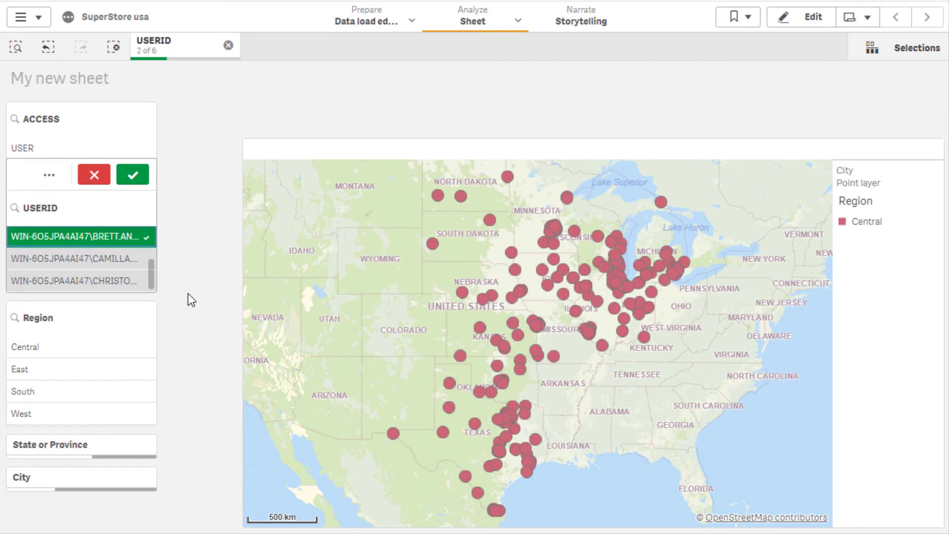
{"action": "left_click", "coordinate": [195, 52]}
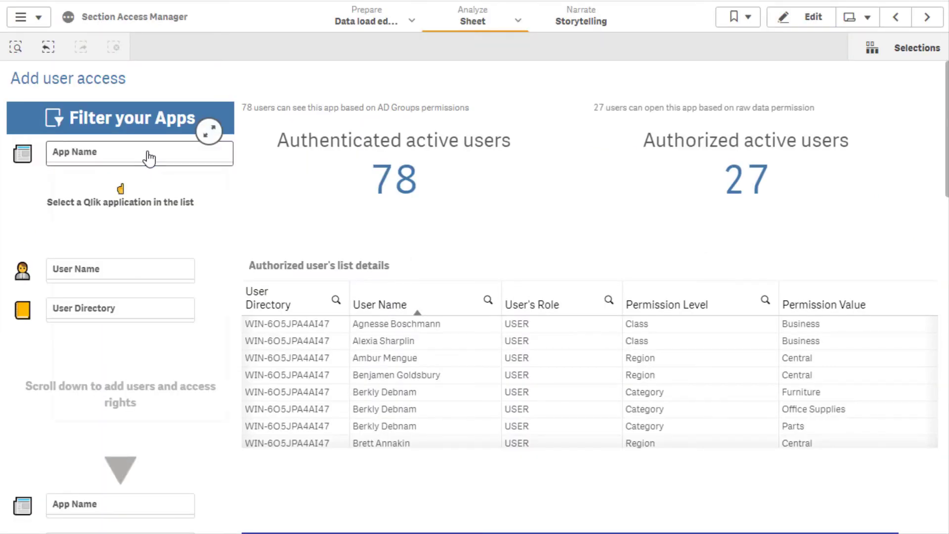
Step: In Section Access Manager, filter the Add user access sheet to SuperStore Customers and the user with three State or Province values
{"action": "left_click", "coordinate": [148, 157]}
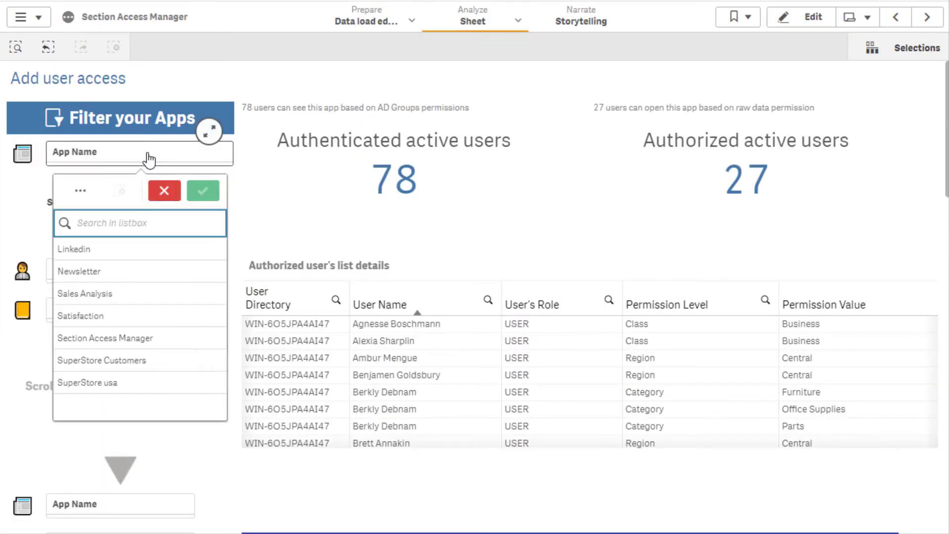
{"action": "type", "text": "custom"}
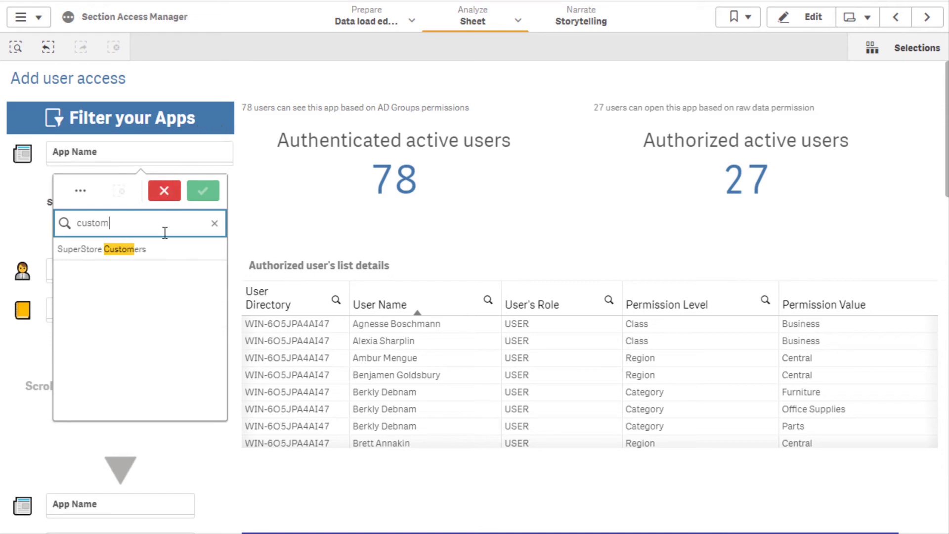
{"action": "left_click", "coordinate": [155, 248]}
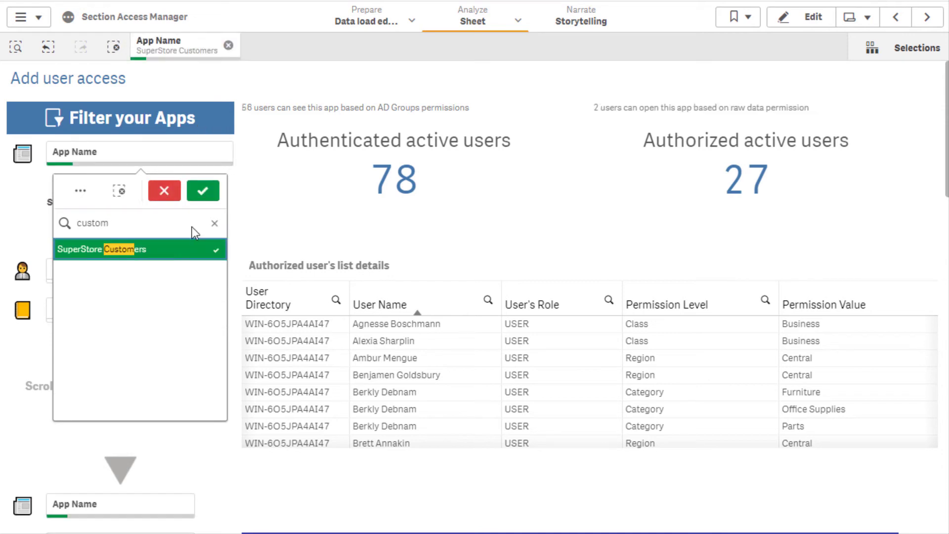
{"action": "left_click", "coordinate": [202, 191]}
{"action": "left_click", "coordinate": [388, 359]}
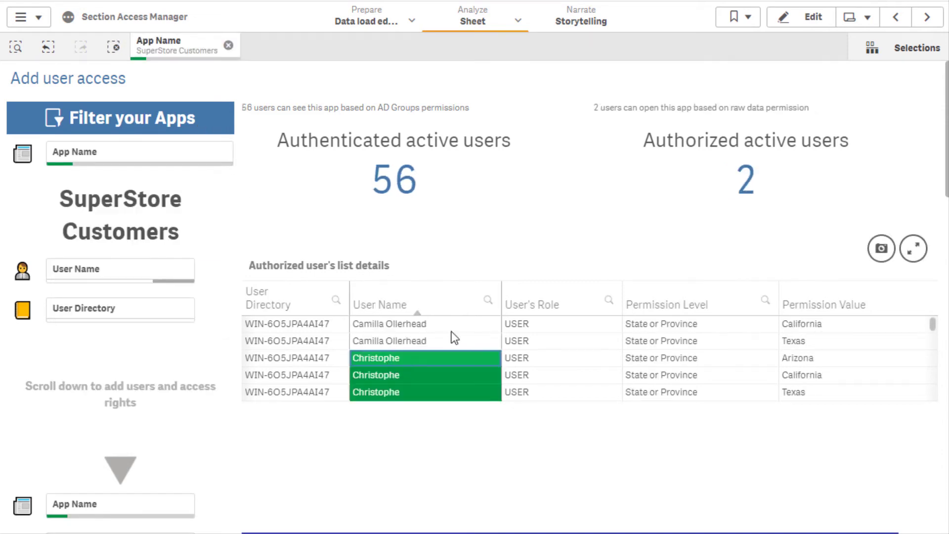
{"action": "left_click", "coordinate": [478, 266]}
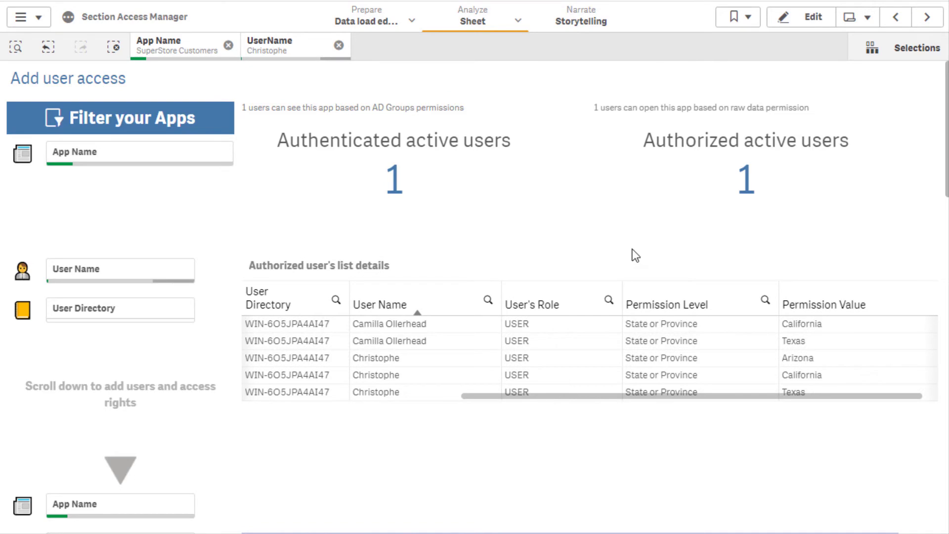
Step: In the Section Access settings sheet, add M* as a possible State or Province value for SuperStore Customers
{"action": "left_click", "coordinate": [862, 19]}
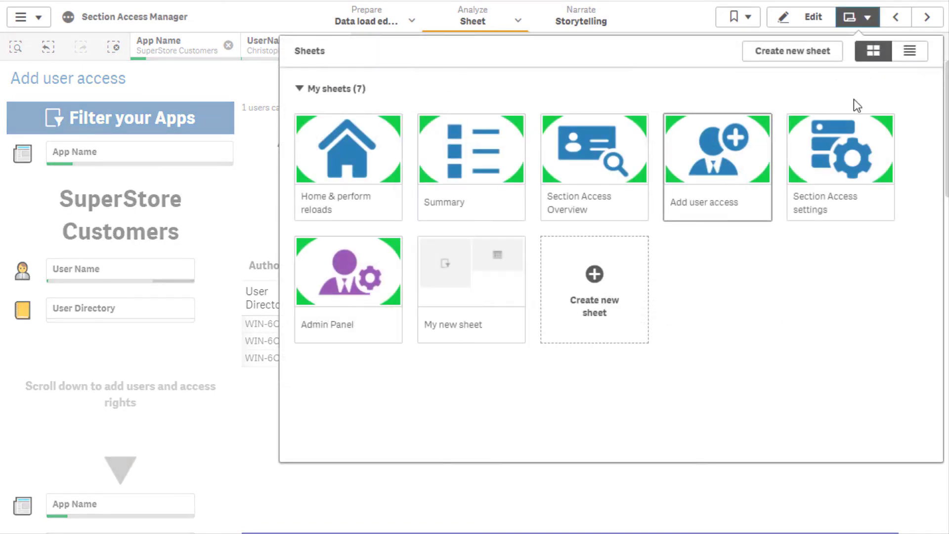
{"action": "left_click", "coordinate": [869, 170]}
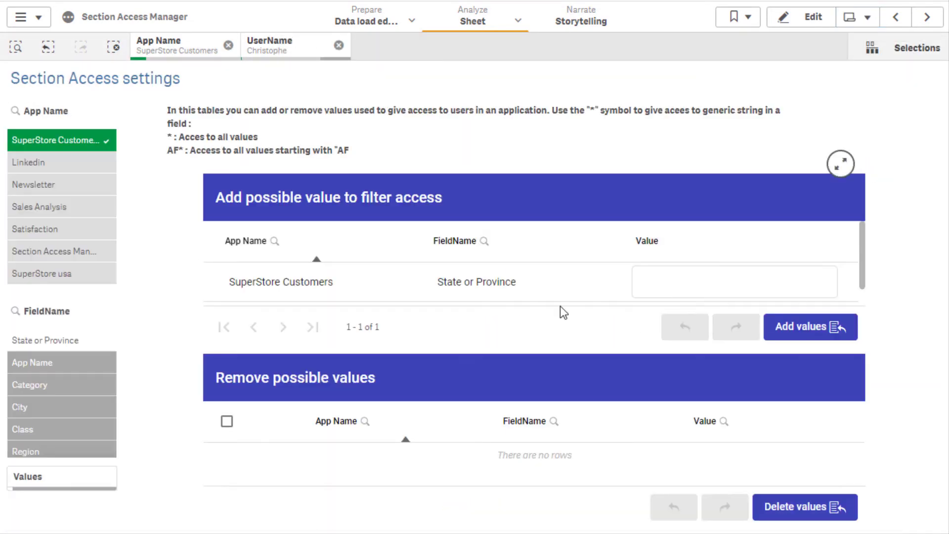
{"action": "left_click", "coordinate": [645, 280]}
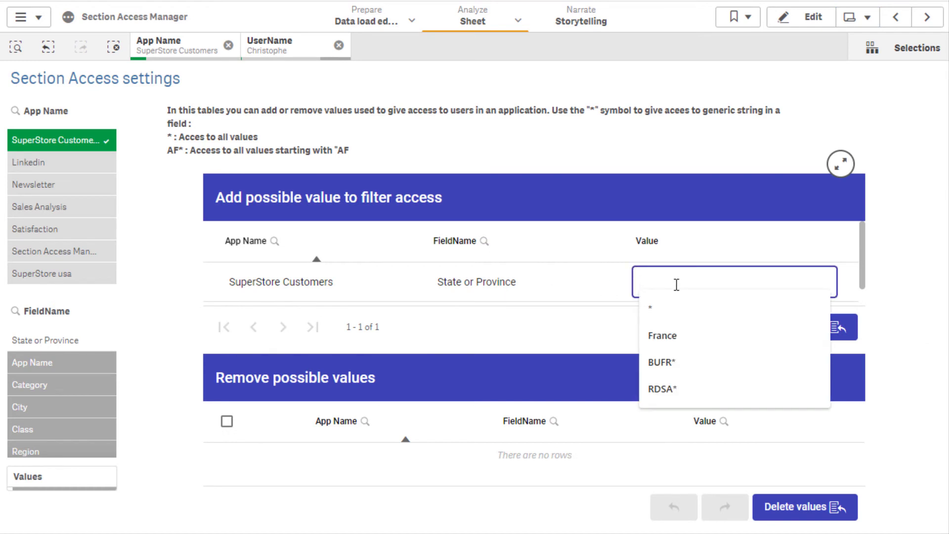
{"action": "type", "text": "M*"}
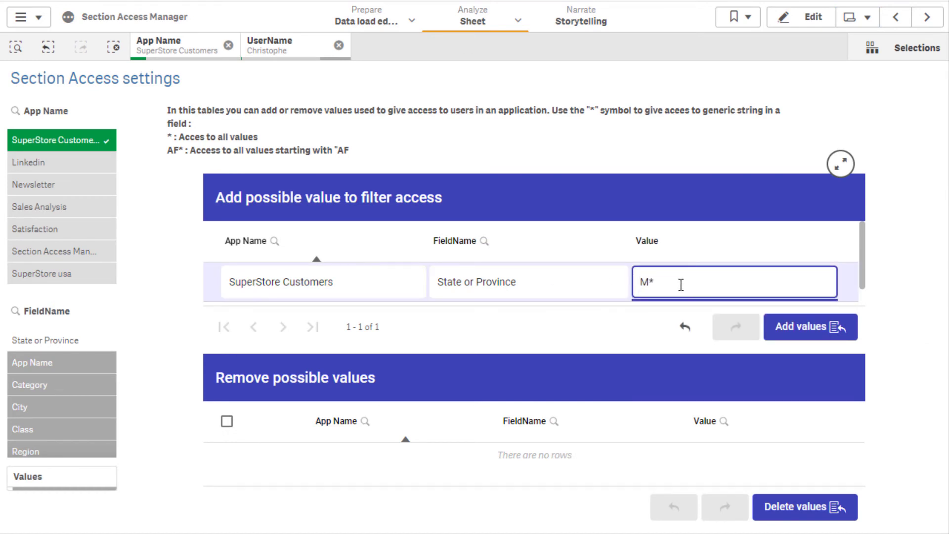
{"action": "left_click", "coordinate": [779, 327]}
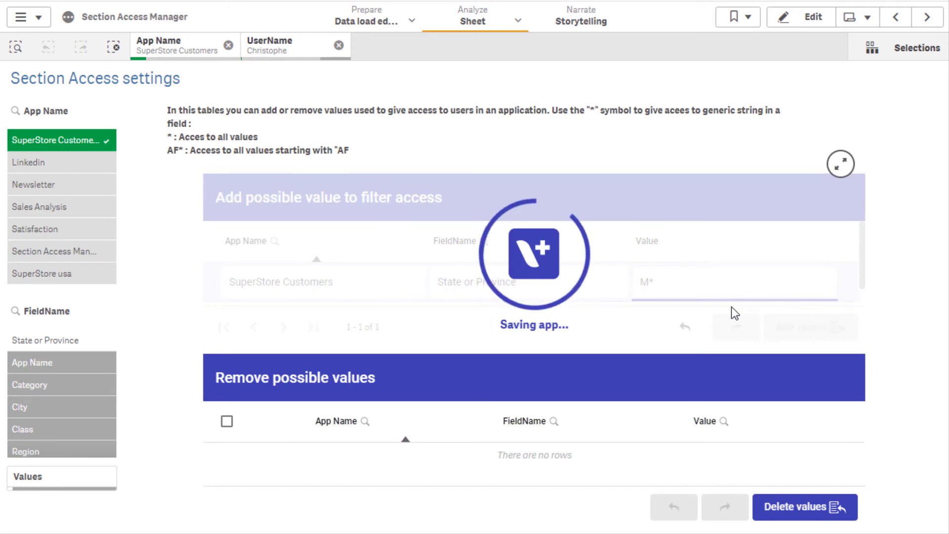
Step: Return to the Add user access sheet, choose the M* value for the selected SuperStore Customers user, and add the filter
{"action": "left_click", "coordinate": [898, 16]}
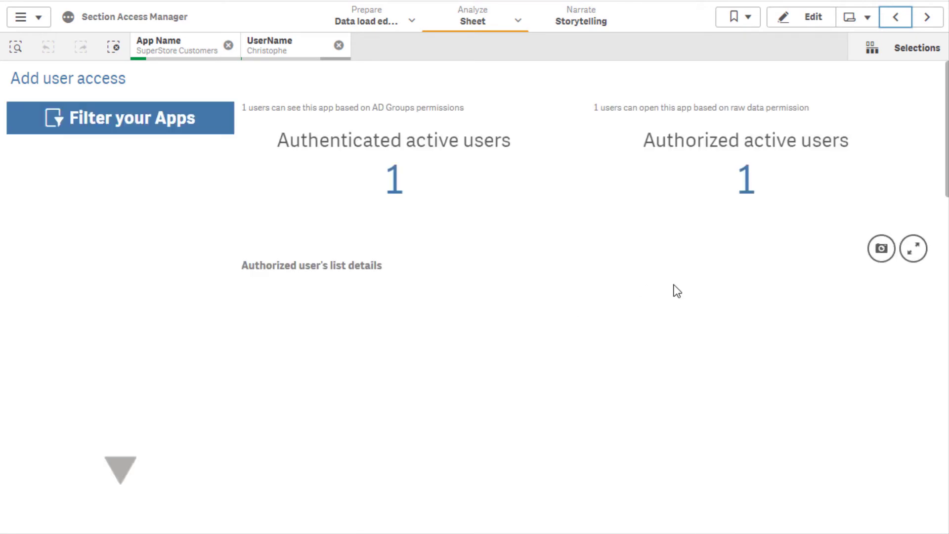
{"action": "scroll", "coordinate": [676, 290], "scroll_direction": "down", "scroll_amount": 3}
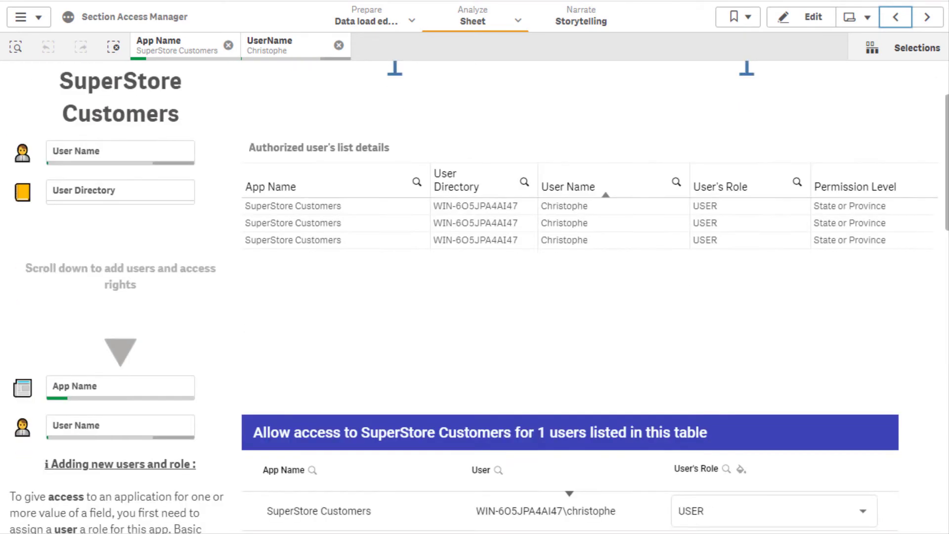
{"action": "scroll", "coordinate": [935, 286], "scroll_direction": "down", "scroll_amount": 8}
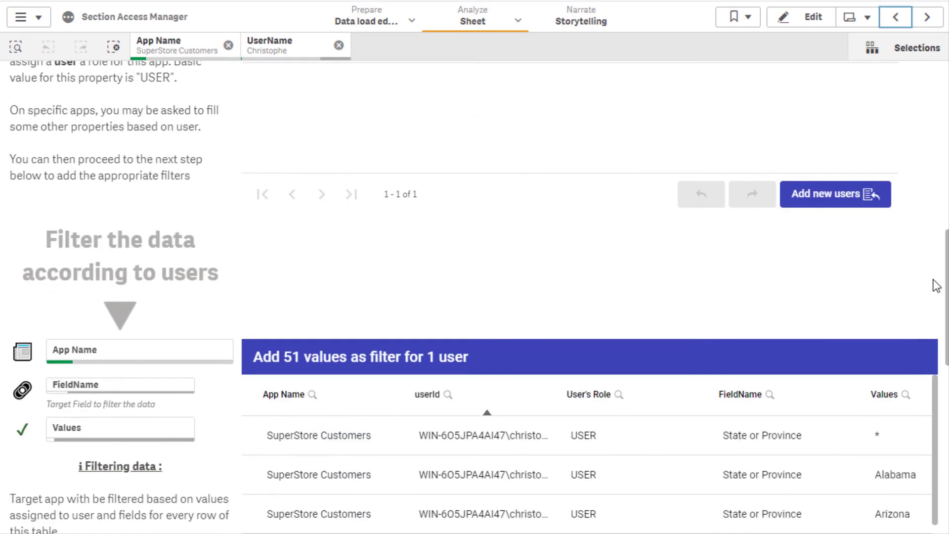
{"action": "scroll", "coordinate": [936, 285], "scroll_direction": "down", "scroll_amount": 4}
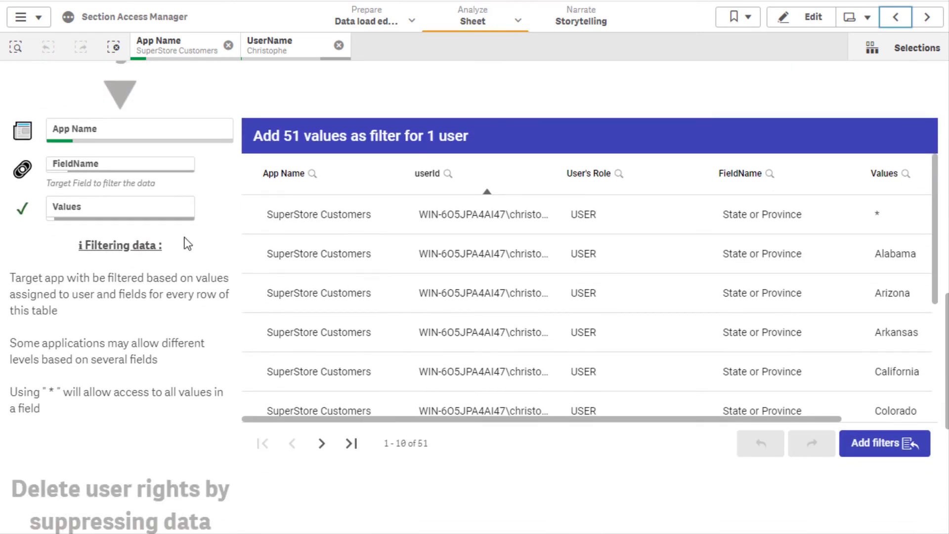
{"action": "left_click", "coordinate": [94, 214]}
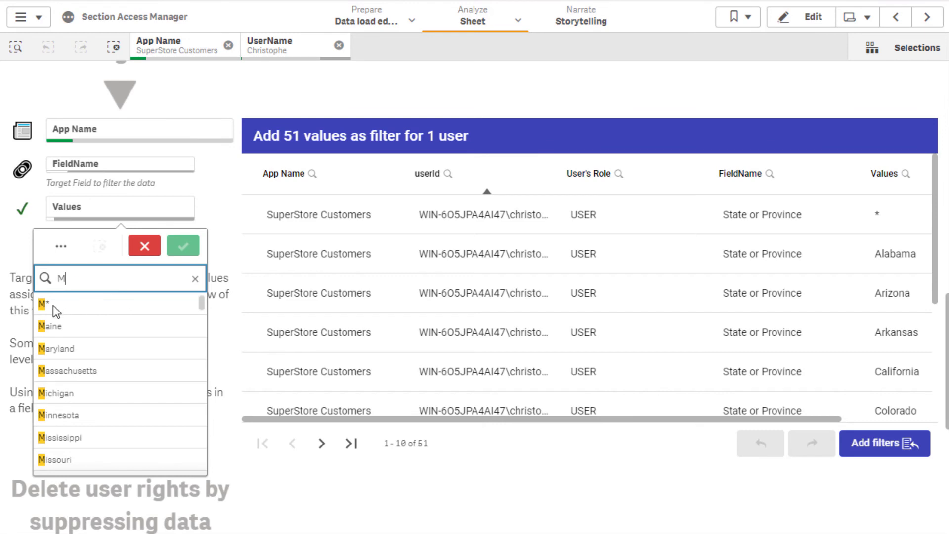
{"action": "left_click", "coordinate": [55, 309]}
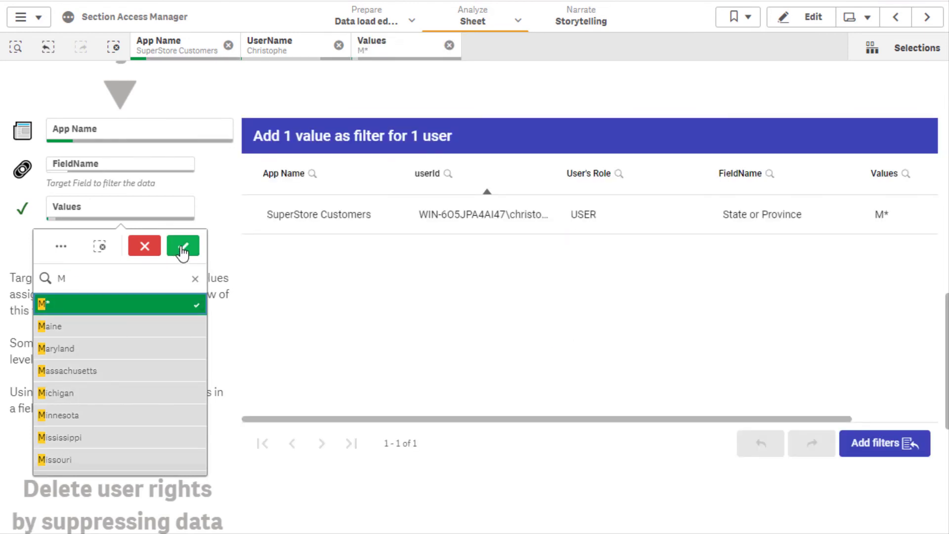
{"action": "left_click", "coordinate": [183, 247]}
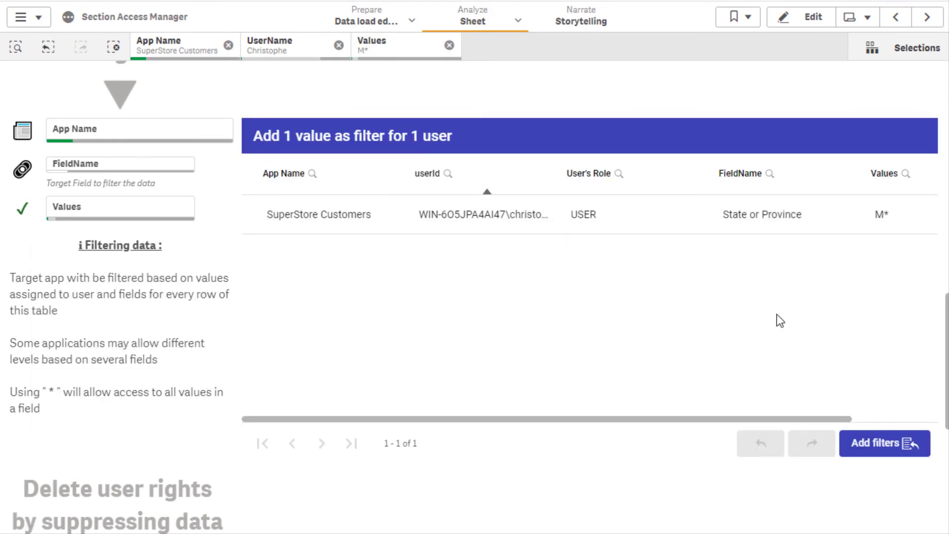
{"action": "left_click", "coordinate": [878, 441]}
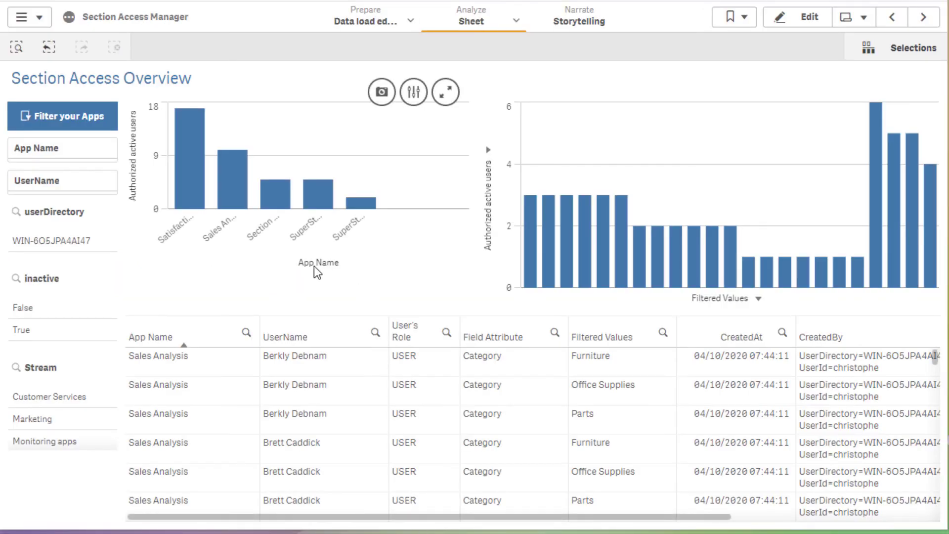
Step: In the Section Access Overview sheet, review the authorized users of the Satisfaction app, and clear the app selection
{"action": "left_click", "coordinate": [185, 185]}
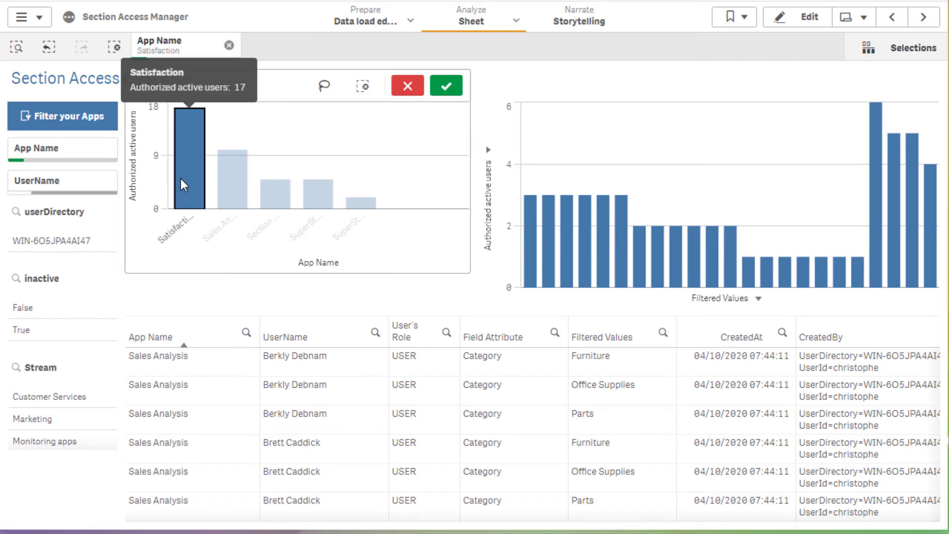
{"action": "left_click", "coordinate": [446, 89]}
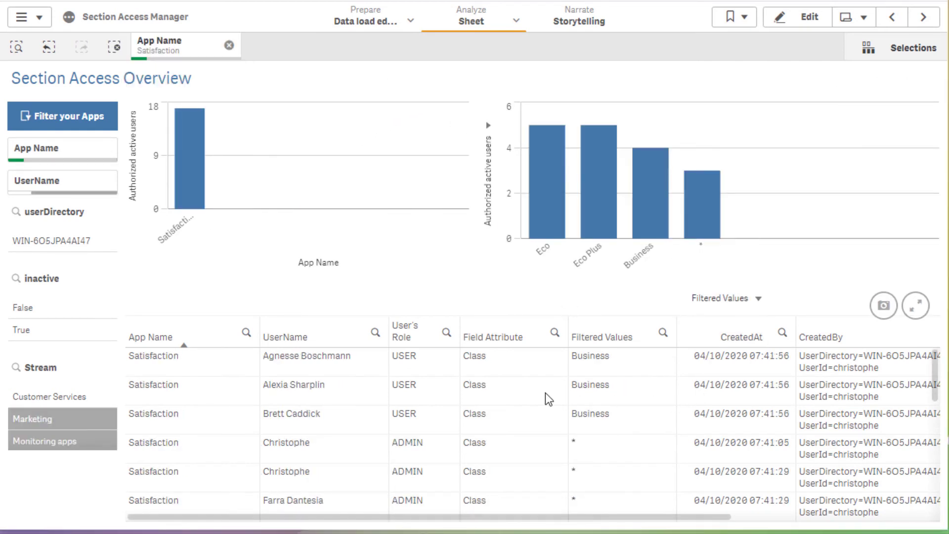
{"action": "scroll", "coordinate": [543, 399], "scroll_direction": "down", "scroll_amount": 5}
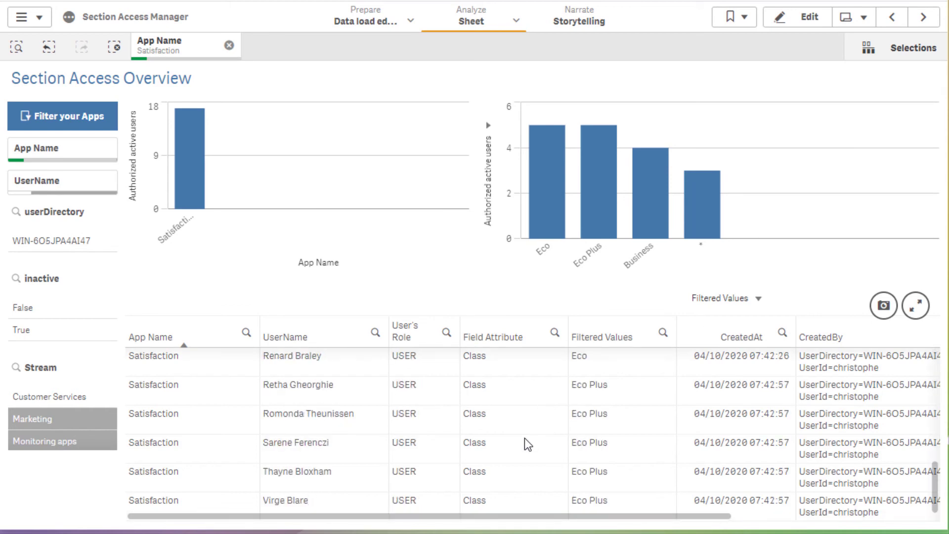
{"action": "scroll", "coordinate": [524, 438], "scroll_direction": "up", "scroll_amount": 5}
{"action": "left_click", "coordinate": [229, 45]}
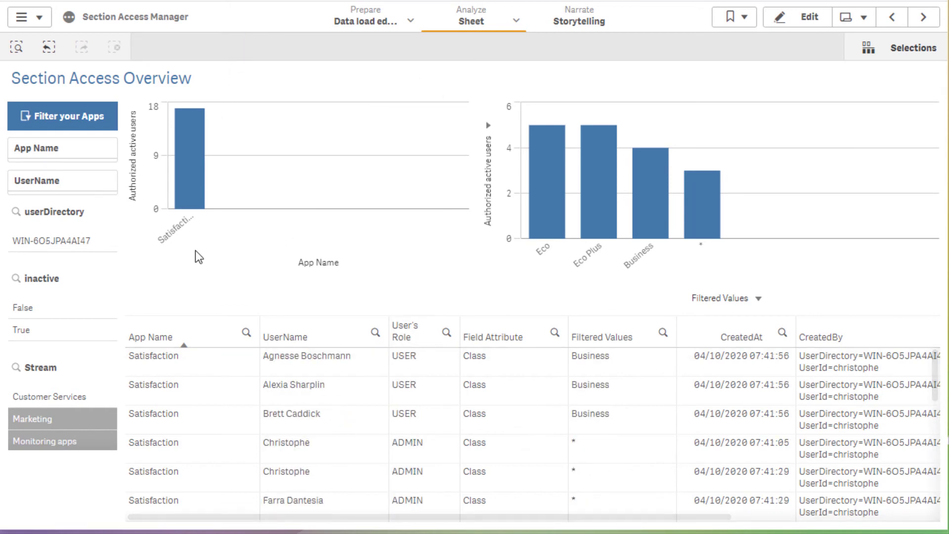
Step: Filter the overview by the Sales stream and inspect which users have the Central filtered value, then deselect that value
{"action": "scroll", "coordinate": [59, 425], "scroll_direction": "down", "scroll_amount": 1}
{"action": "left_click", "coordinate": [54, 442]}
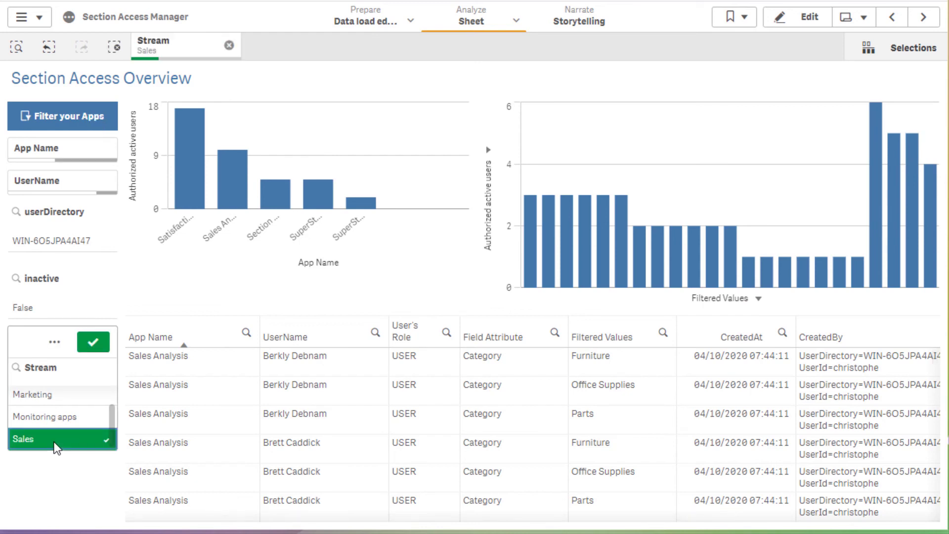
{"action": "left_click", "coordinate": [93, 340]}
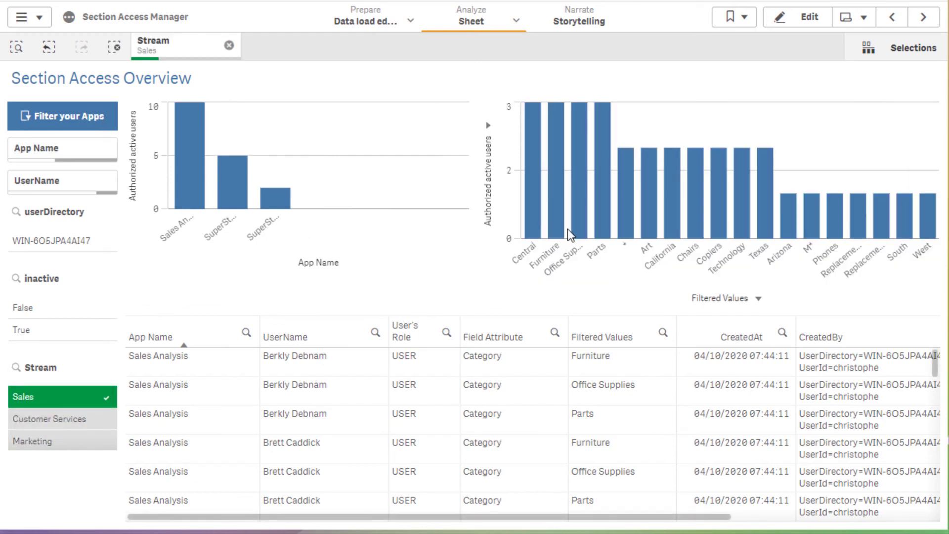
{"action": "left_click", "coordinate": [531, 196]}
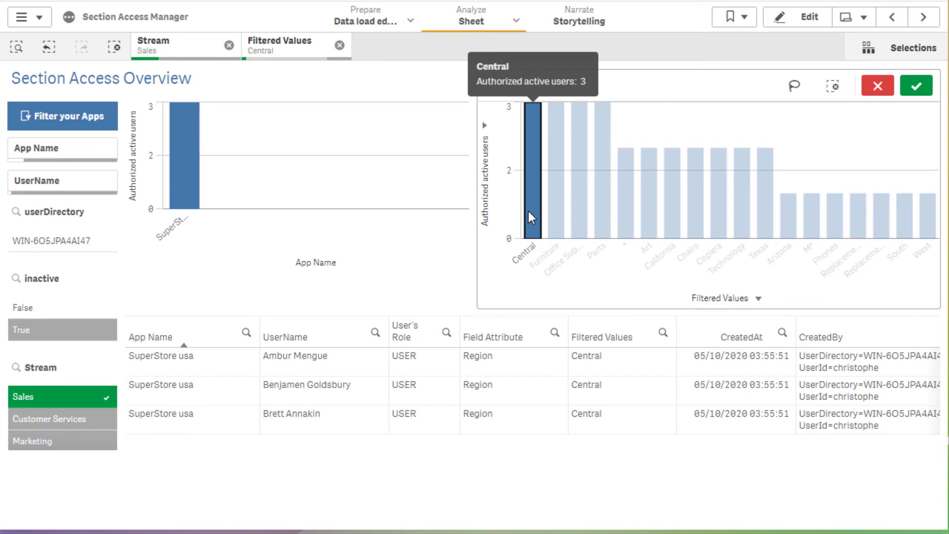
{"action": "left_click", "coordinate": [531, 217]}
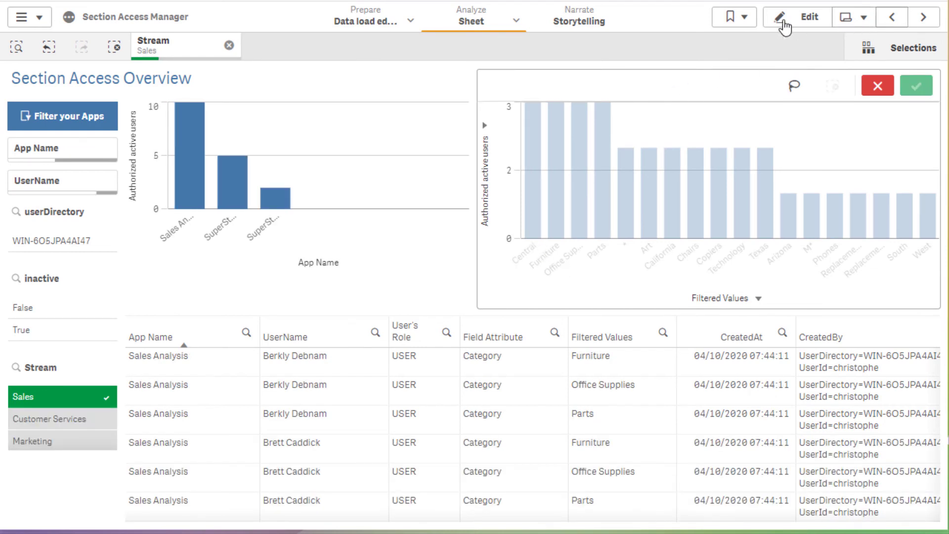
Step: Examine the authorized users flow of the Sales stream on the Summary sheet, and clear the stream selection
{"action": "left_click", "coordinate": [846, 17]}
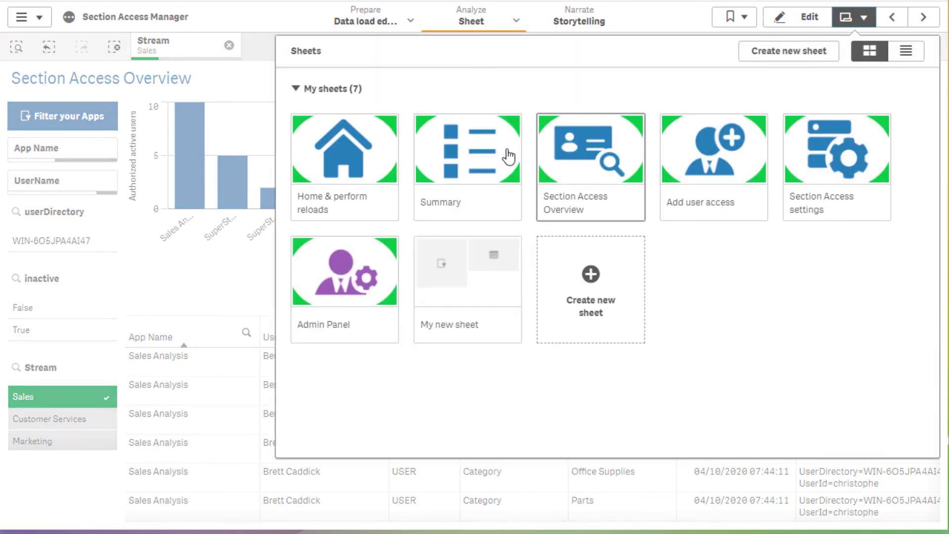
{"action": "left_click", "coordinate": [507, 156]}
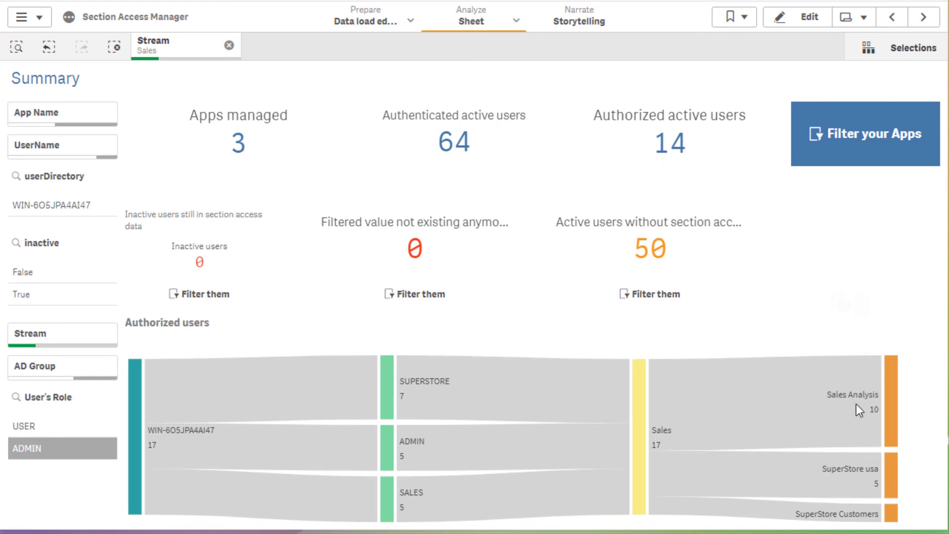
{"action": "mouse_move", "coordinate": [858, 515]}
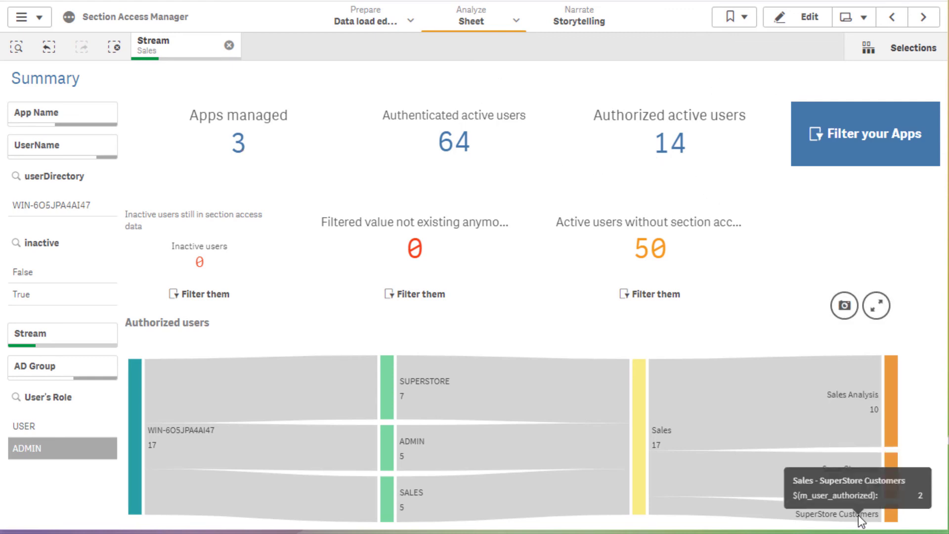
{"action": "left_click", "coordinate": [228, 45]}
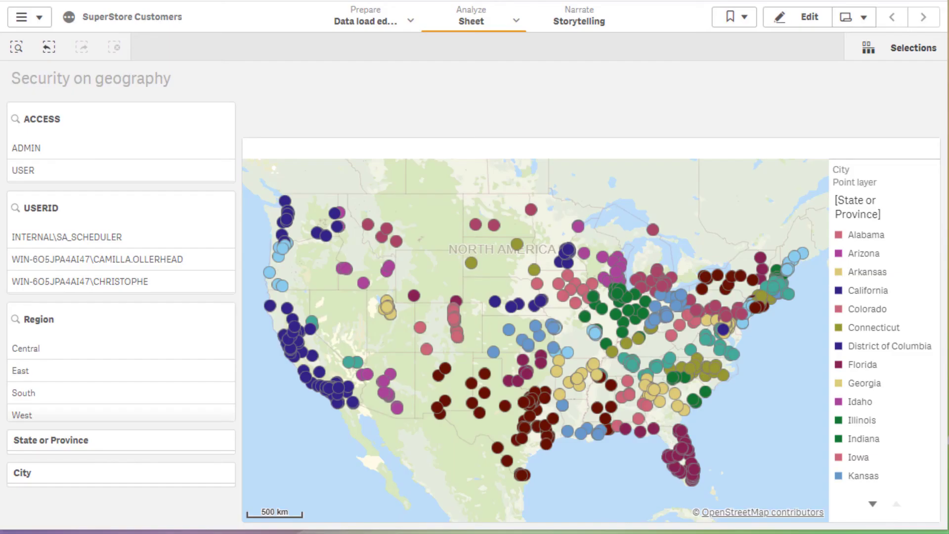
Step: In the SuperStore Customers app, preview the map data for the user ID authorized for California and Texas
{"action": "left_click", "coordinate": [174, 259]}
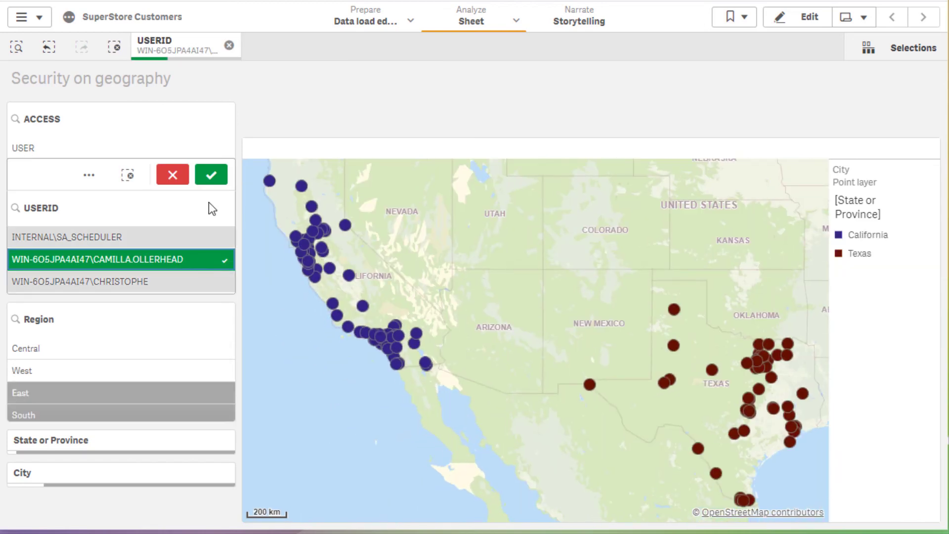
{"action": "left_click", "coordinate": [210, 175]}
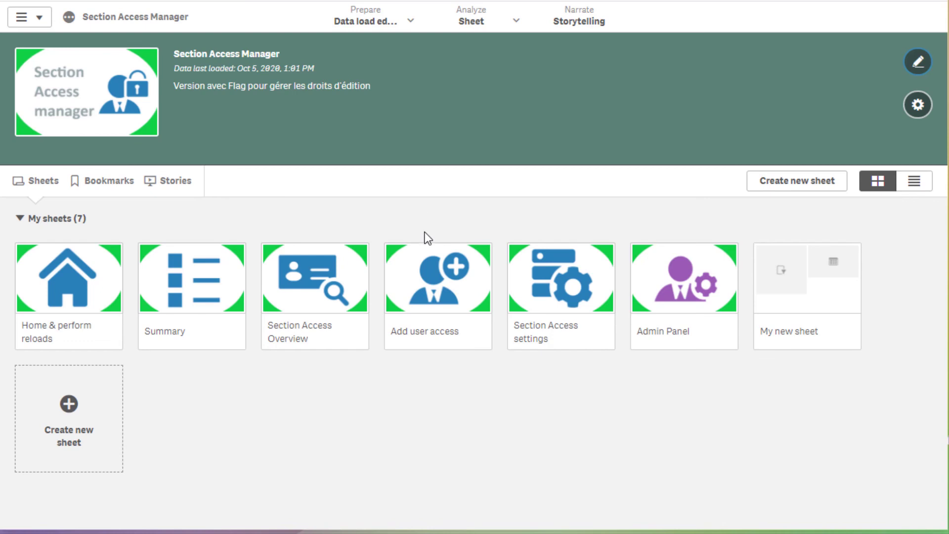
Step: In Section Access Manager, filter the Add user access sheet to SuperStore Customers and the user authorized for California and Texas
{"action": "left_click", "coordinate": [430, 289]}
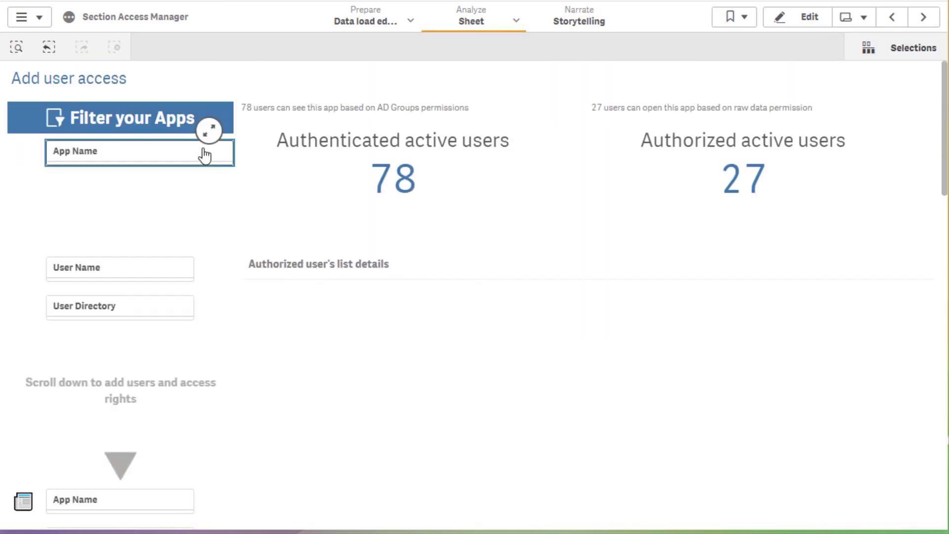
{"action": "left_click", "coordinate": [205, 155]}
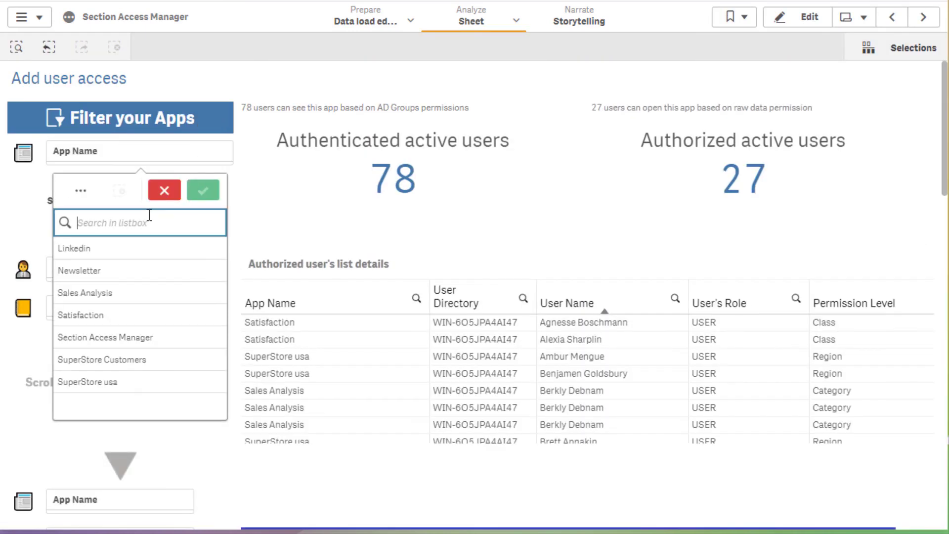
{"action": "type", "text": "cust"}
{"action": "left_click", "coordinate": [117, 250]}
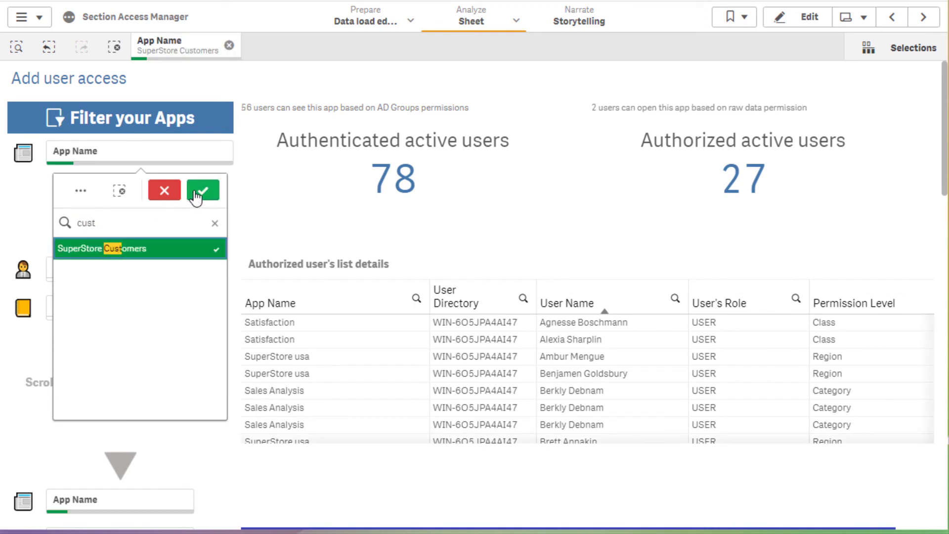
{"action": "left_click", "coordinate": [203, 191]}
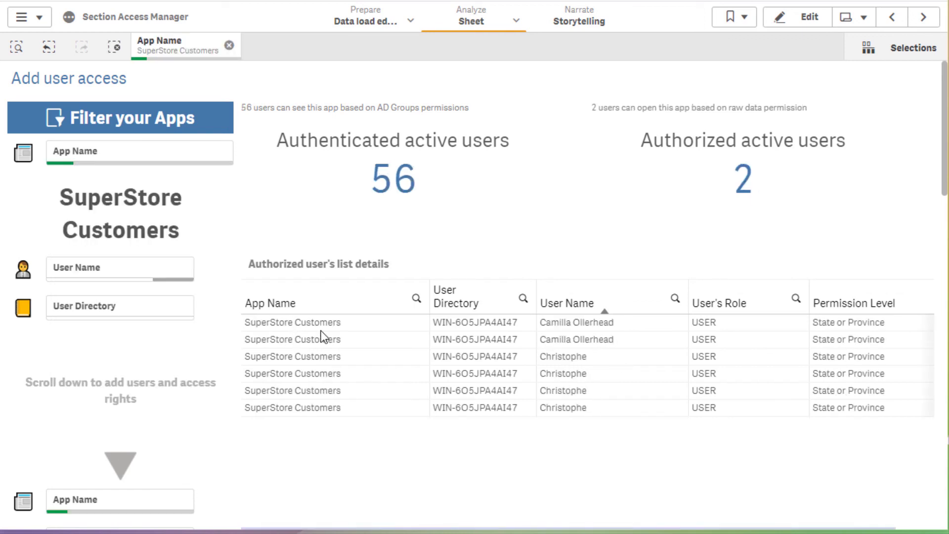
{"action": "left_click", "coordinate": [594, 344]}
{"action": "left_click", "coordinate": [662, 262]}
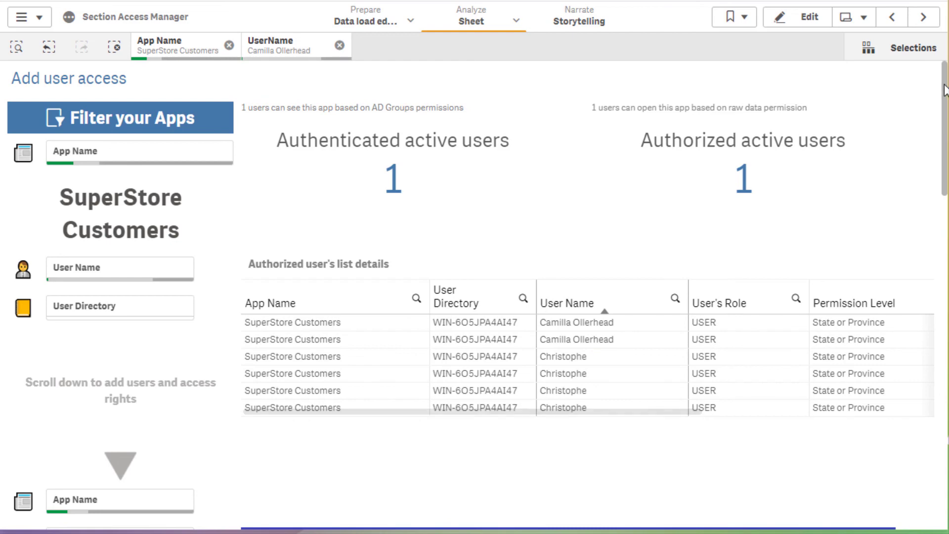
Step: Delete the selected user's California access row from the Remove User Access table
{"action": "scroll", "coordinate": [945, 90], "scroll_direction": "down", "scroll_amount": 20}
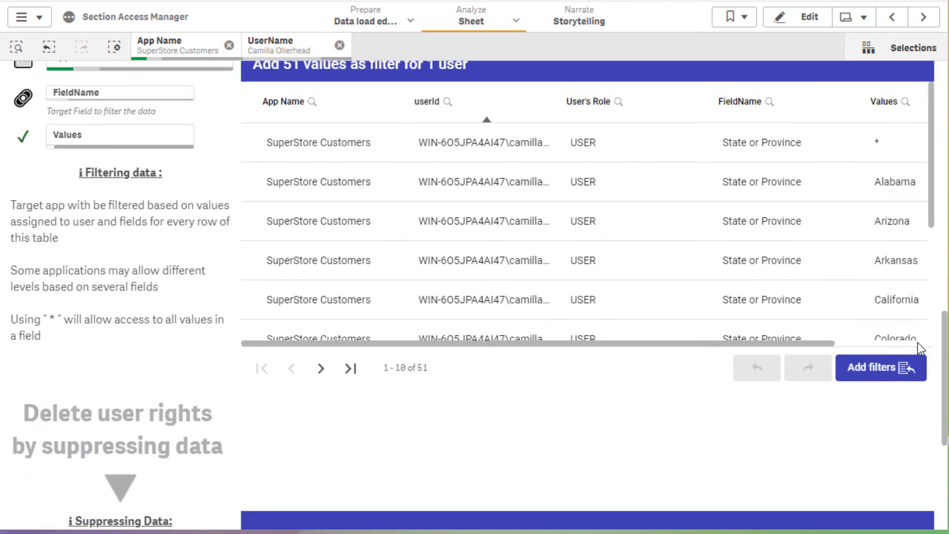
{"action": "scroll", "coordinate": [917, 342], "scroll_direction": "down", "scroll_amount": 5}
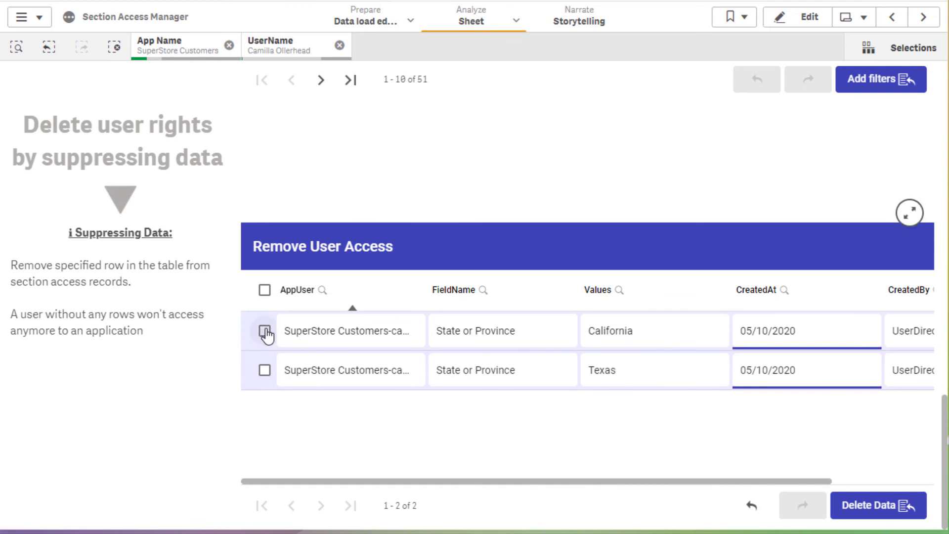
{"action": "left_click", "coordinate": [875, 514]}
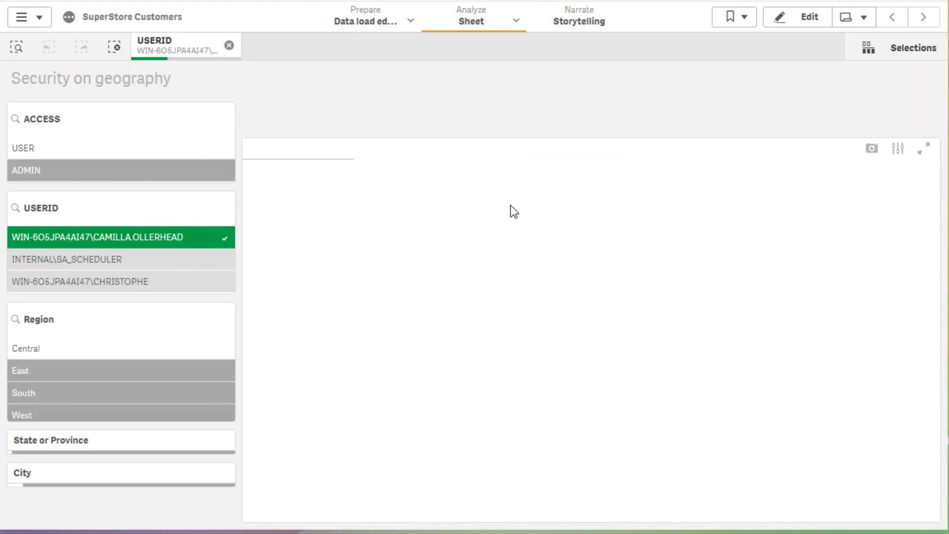
Step: In the SuperStore Customers app, check the map data for the user whose California access was removed
{"action": "scroll", "coordinate": [453, 259], "scroll_direction": "down", "scroll_amount": 3}
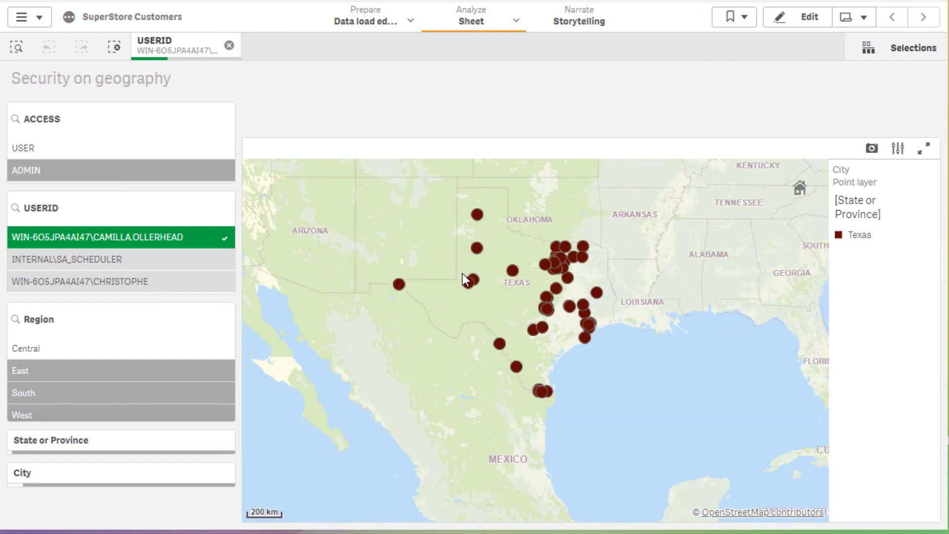